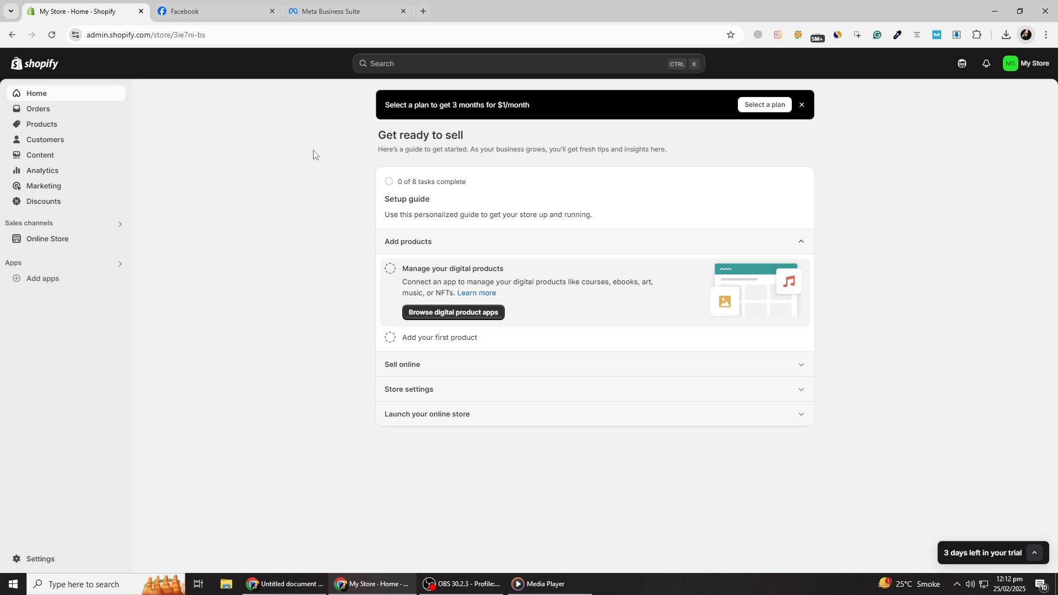
# Switch to Facebook and open the creation form for a new public Page to review its introduction.
pyautogui.click(184, 10)
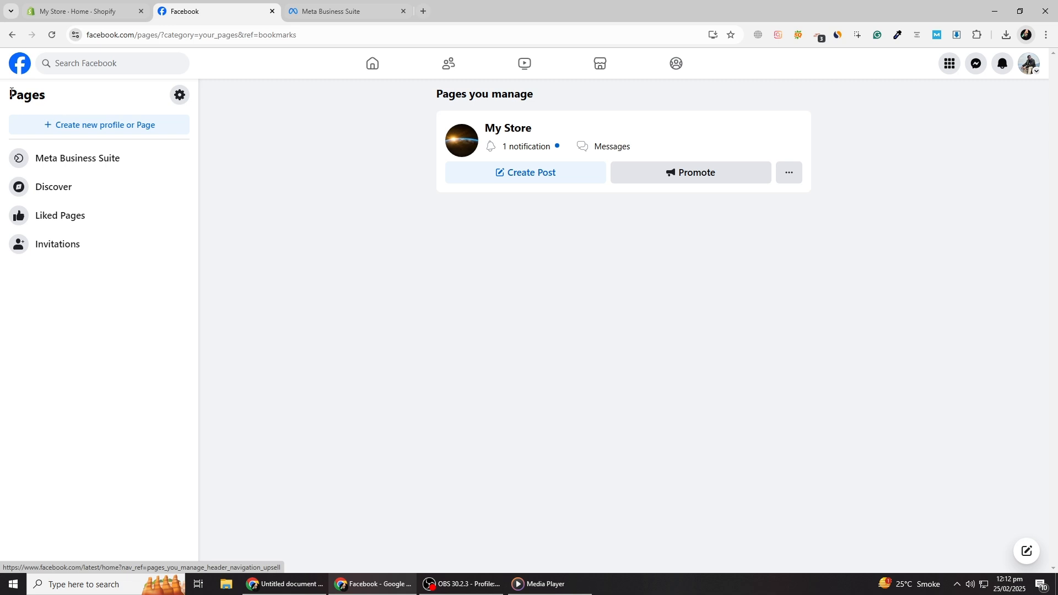
pyautogui.click(91, 125)
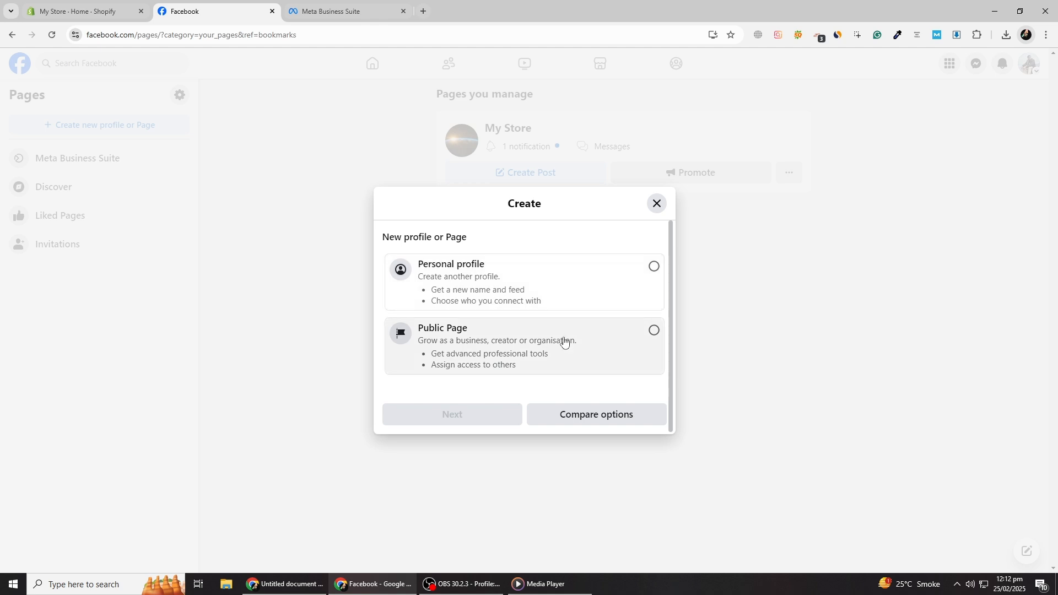
pyautogui.click(526, 299)
pyautogui.click(655, 356)
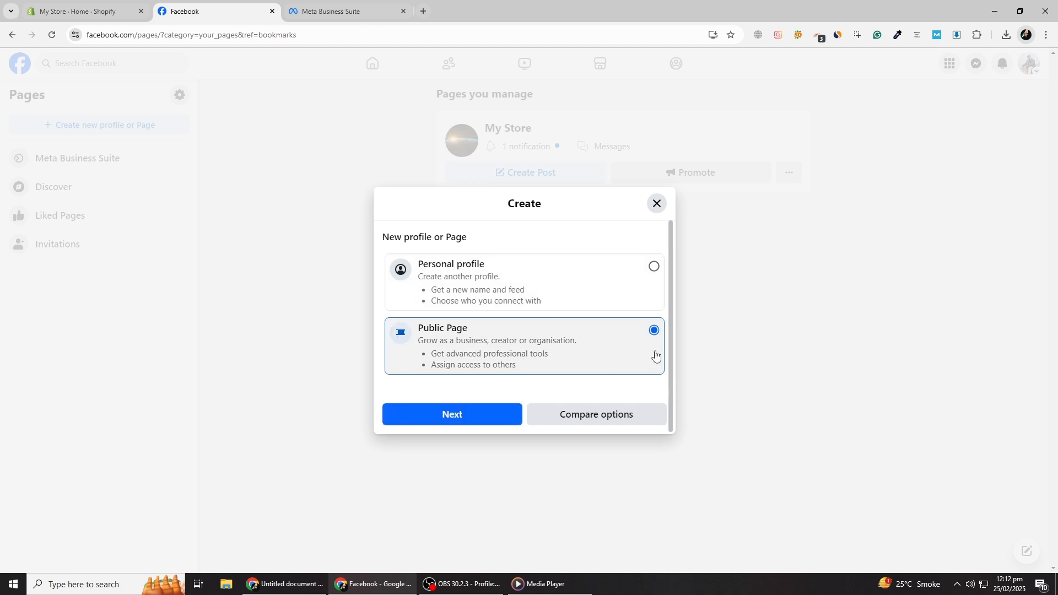
pyautogui.click(447, 423)
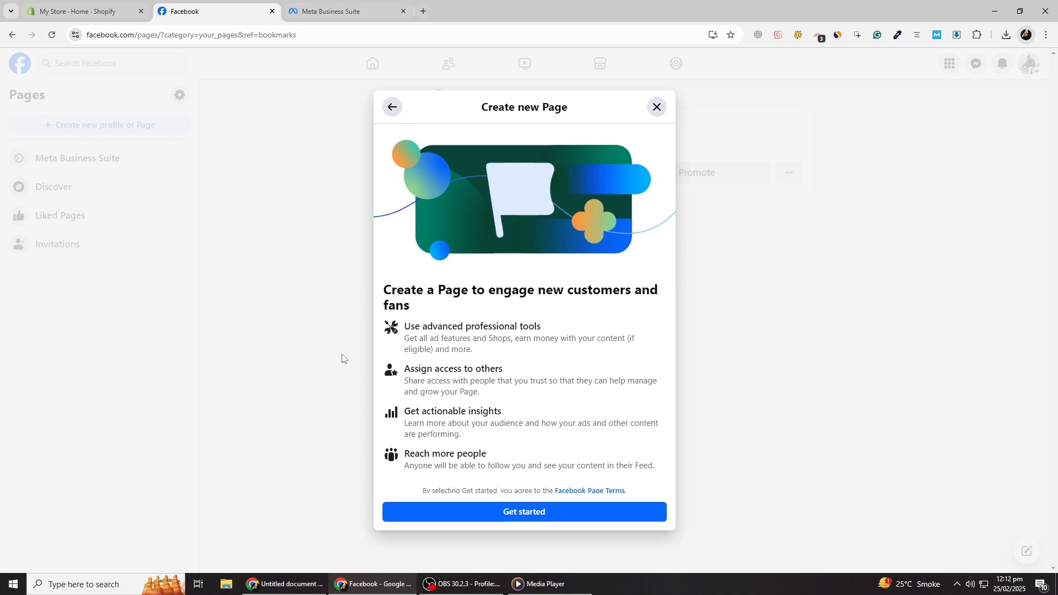
pyautogui.click(505, 512)
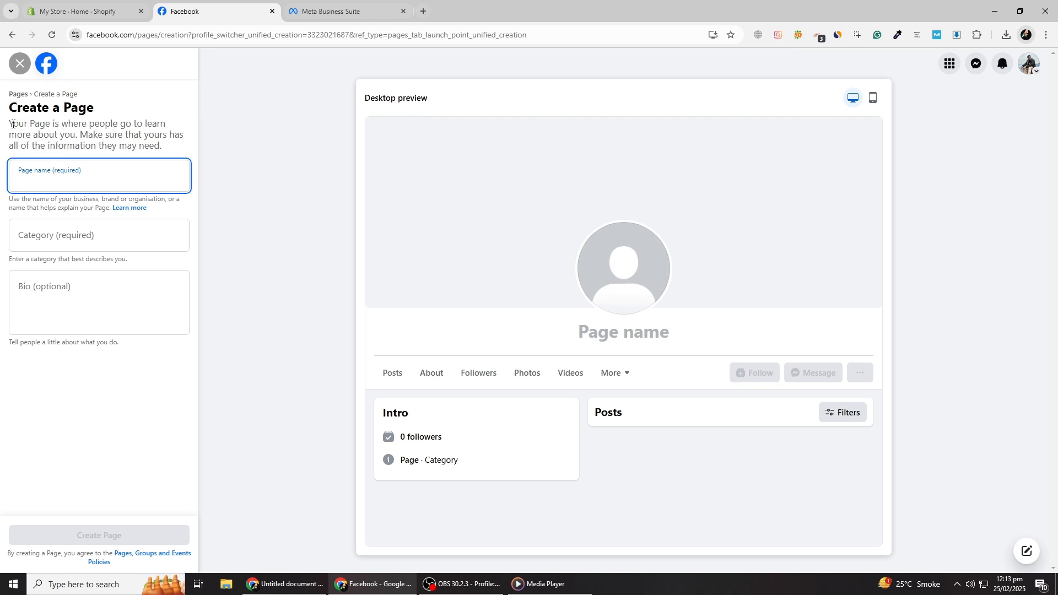
pyautogui.moveTo(13, 124); pyautogui.dragTo(165, 147)
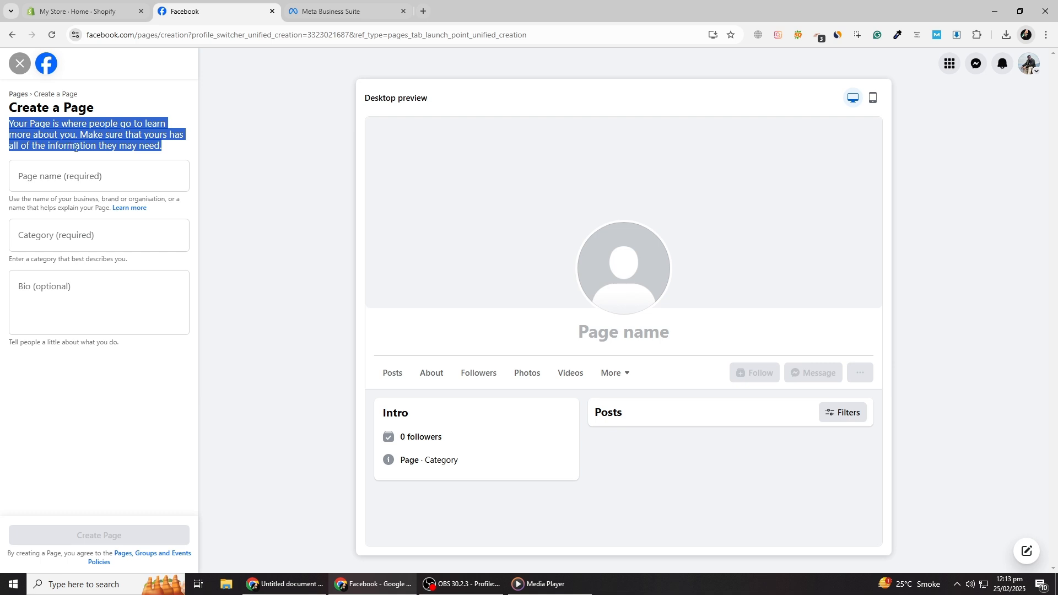
pyautogui.click(249, 154)
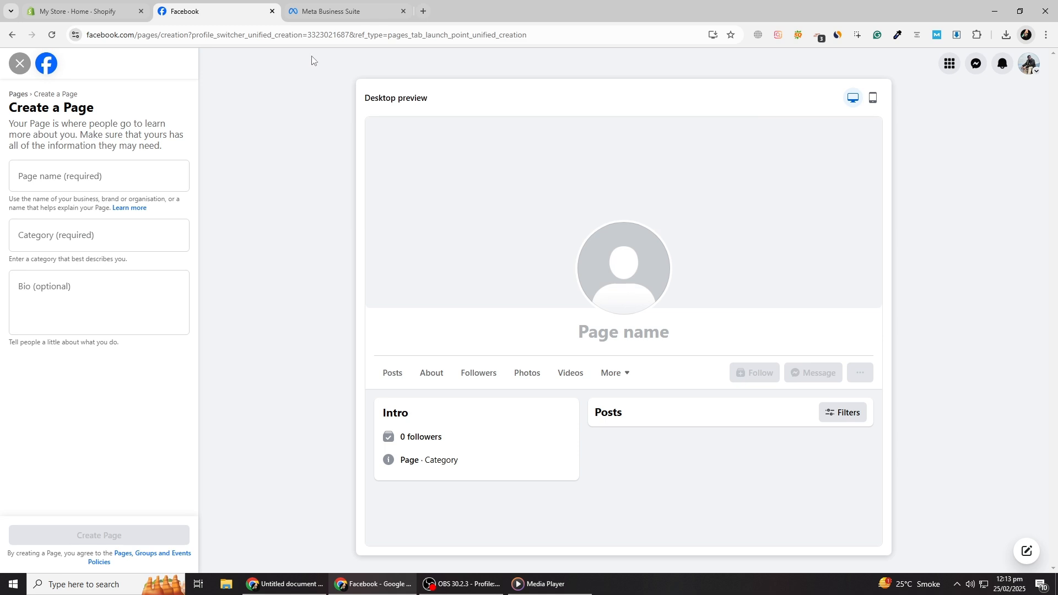
# Switch to Meta Business Suite and examine the My Store home page, its web address and the business portfolio list.
pyautogui.click(338, 20)
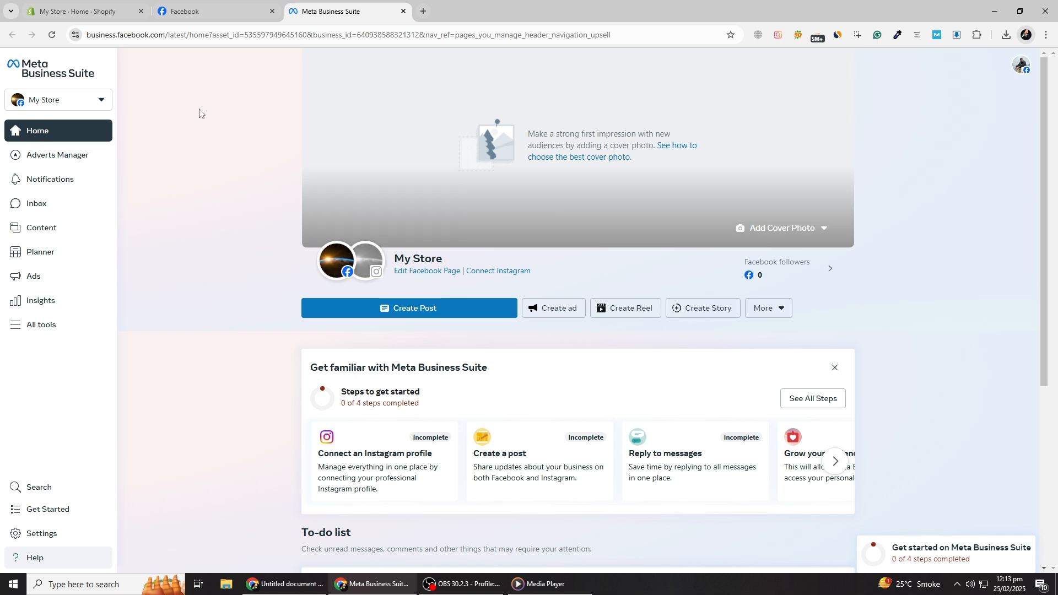
pyautogui.scroll(-5, 200, 114)
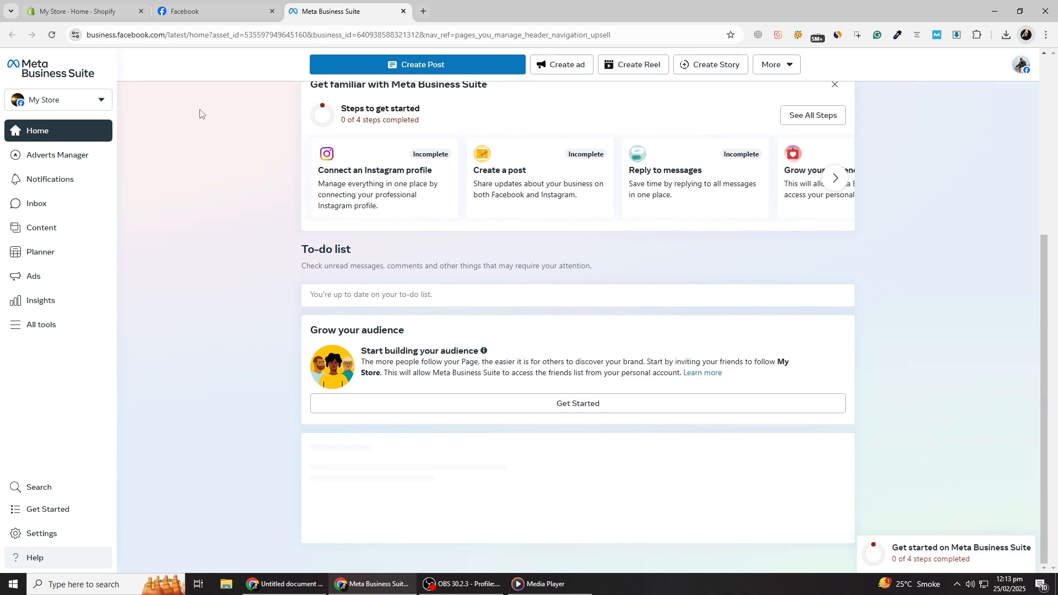
pyautogui.scroll(-7, 218, 275)
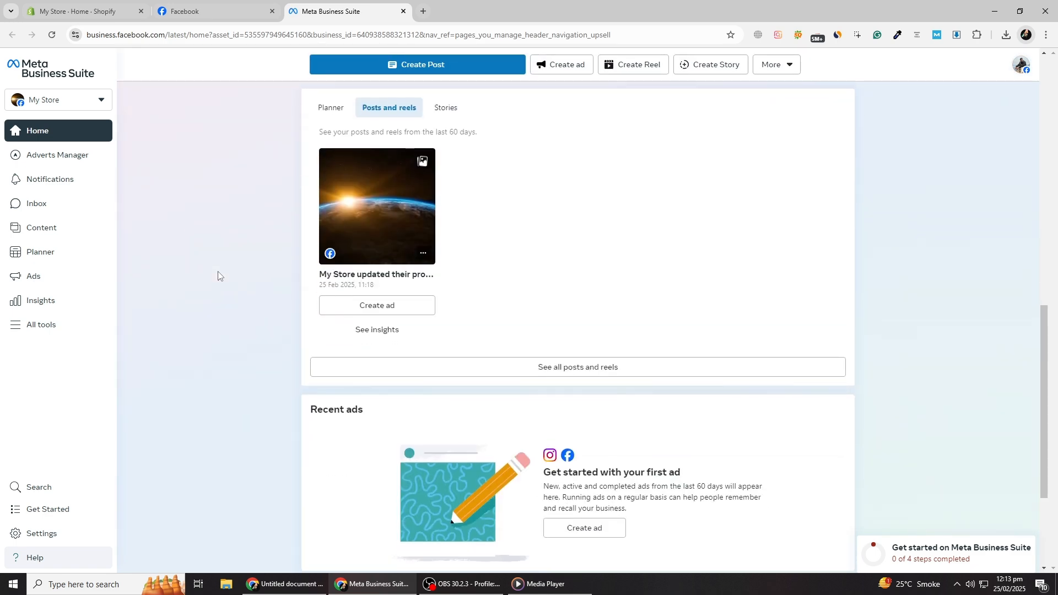
pyautogui.scroll(-3, 217, 275)
pyautogui.scroll(13, 217, 275)
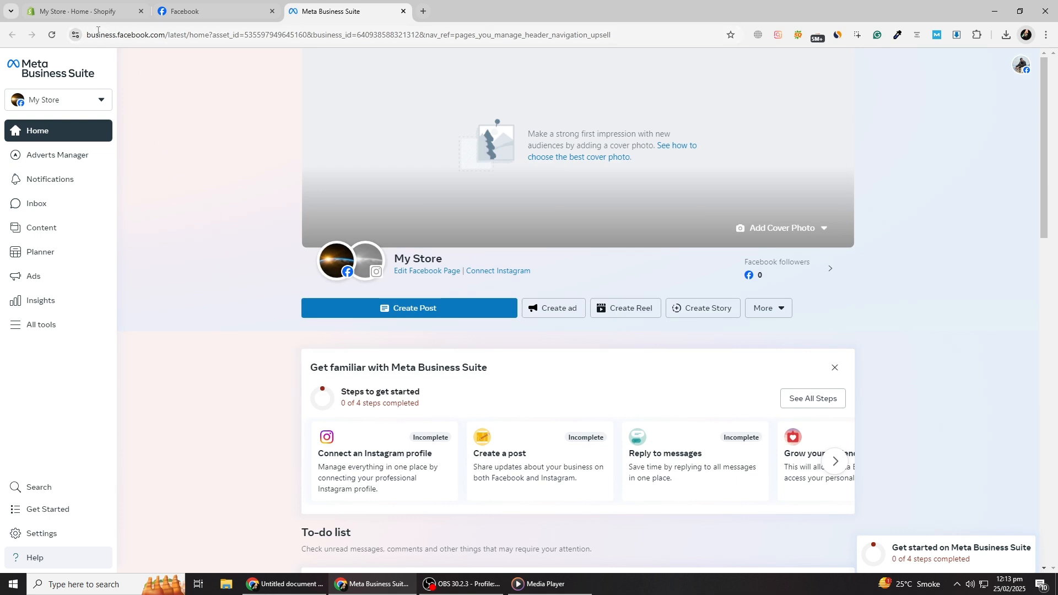
pyautogui.moveTo(84, 34); pyautogui.dragTo(190, 35)
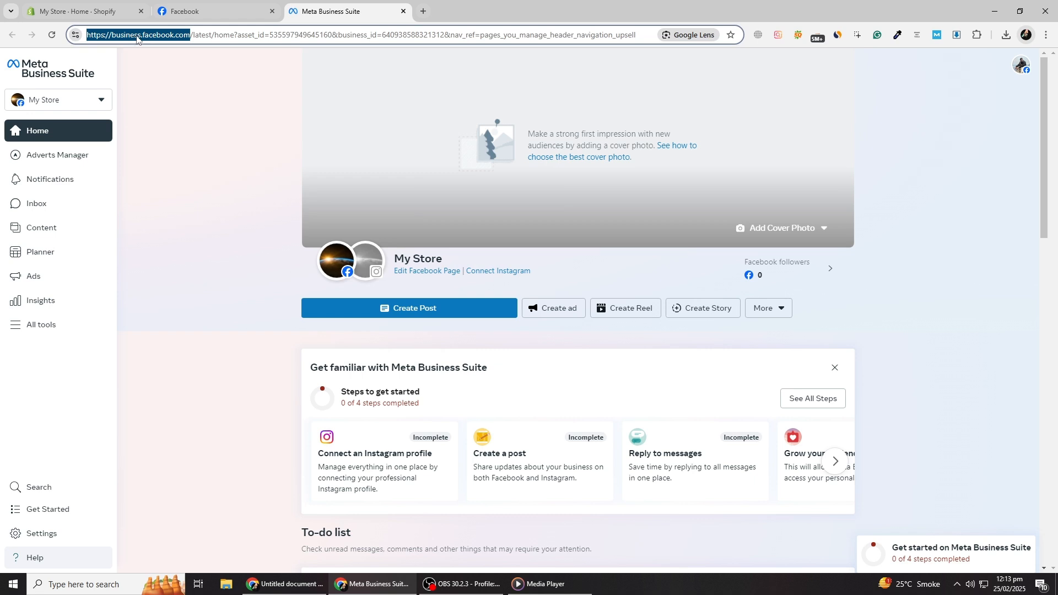
pyautogui.click(185, 69)
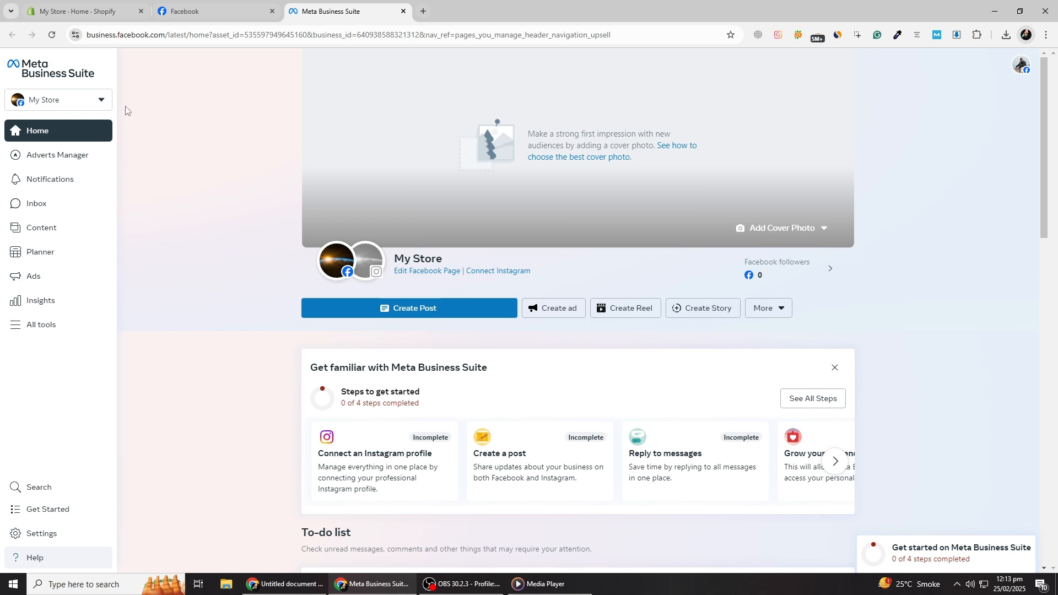
pyautogui.click(90, 103)
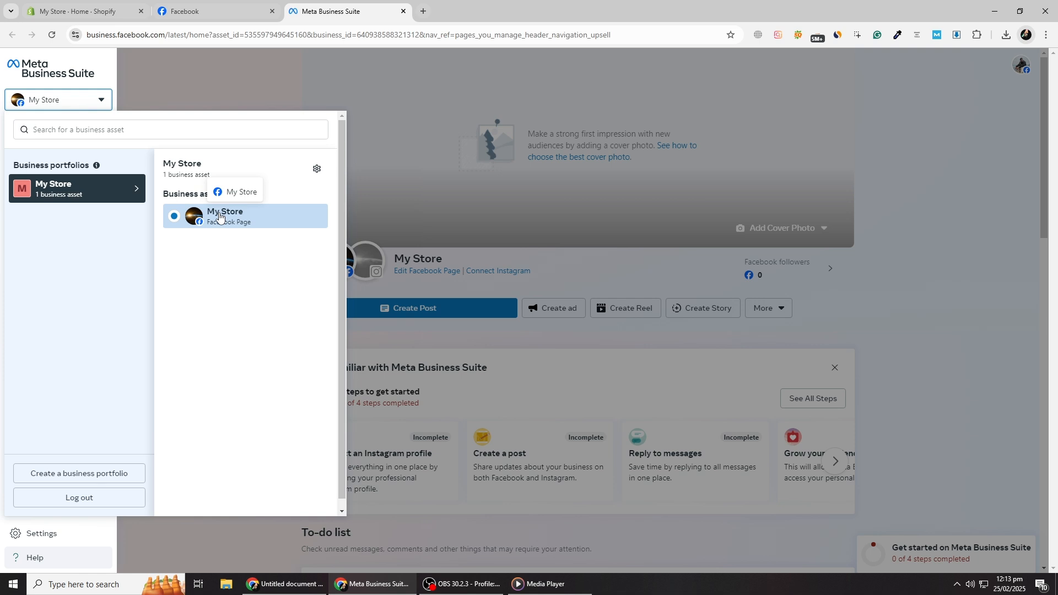
pyautogui.click(227, 94)
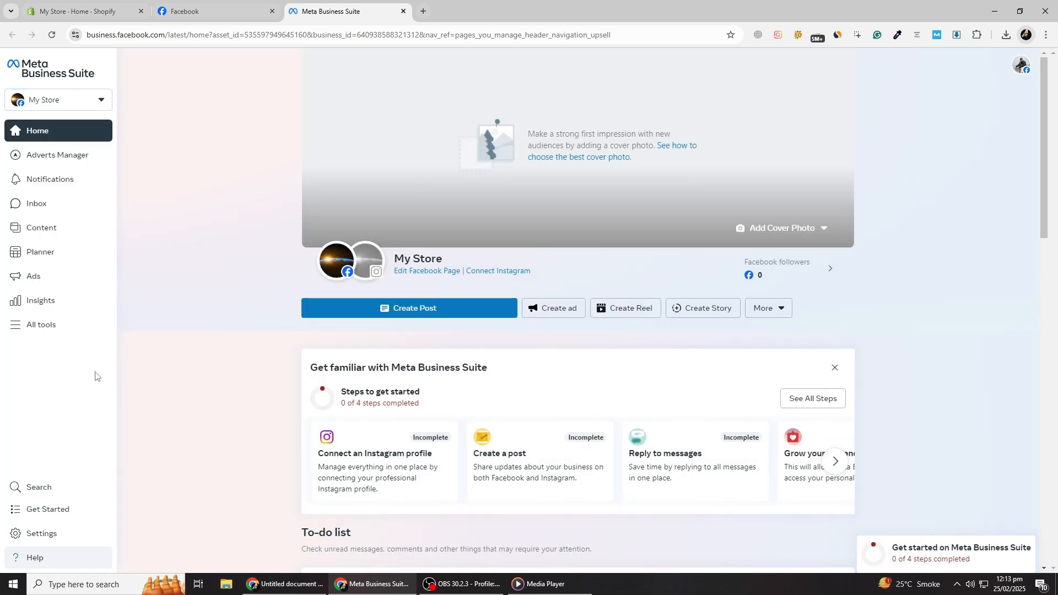
# Open the My Store portfolio settings and view the business asset groups and the other settings sections.
pyautogui.click(36, 535)
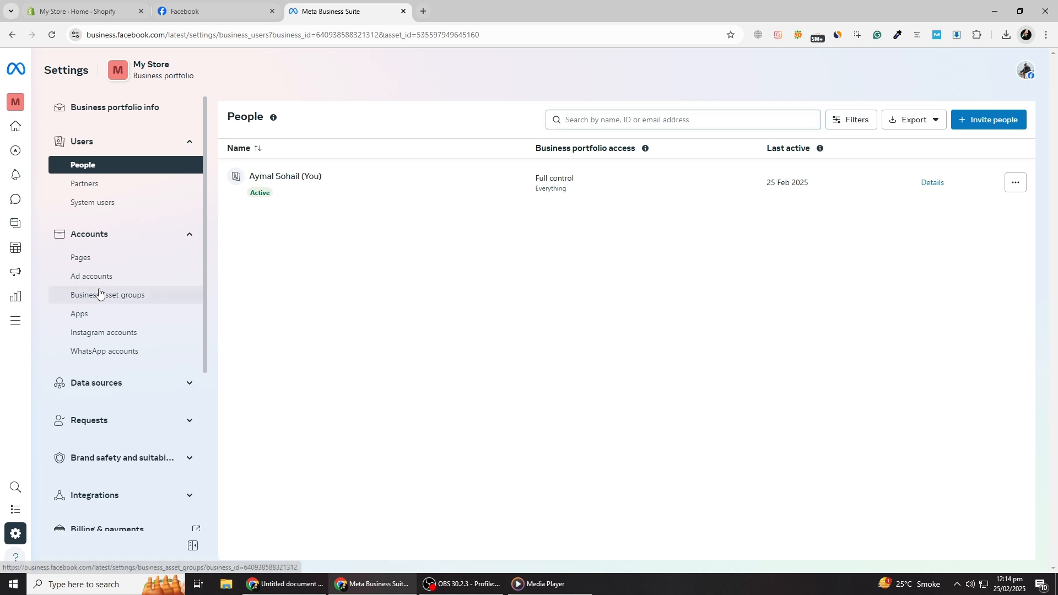
pyautogui.click(99, 293)
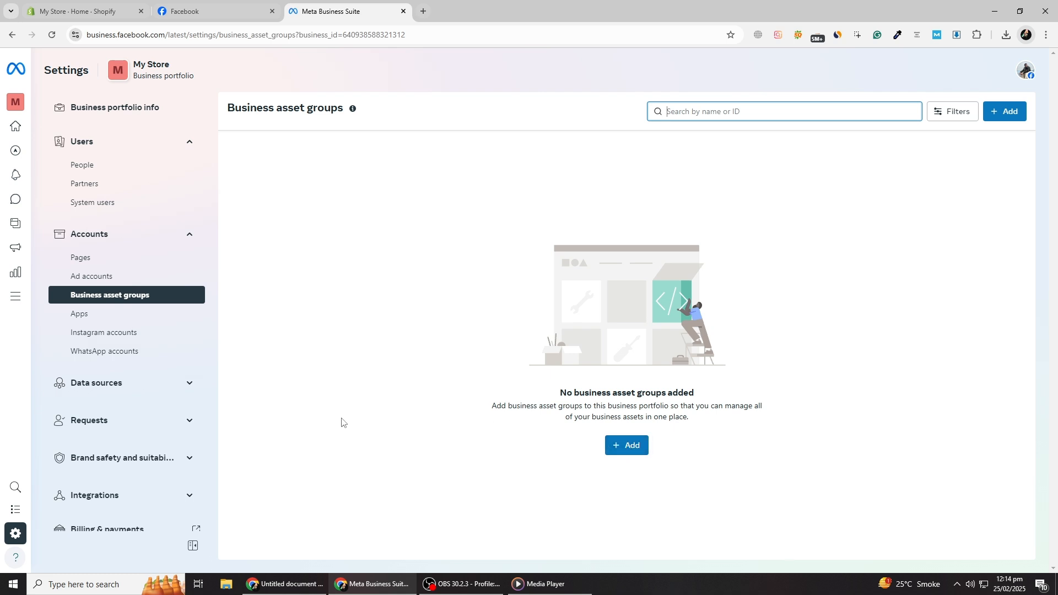
pyautogui.scroll(-2, 156, 423)
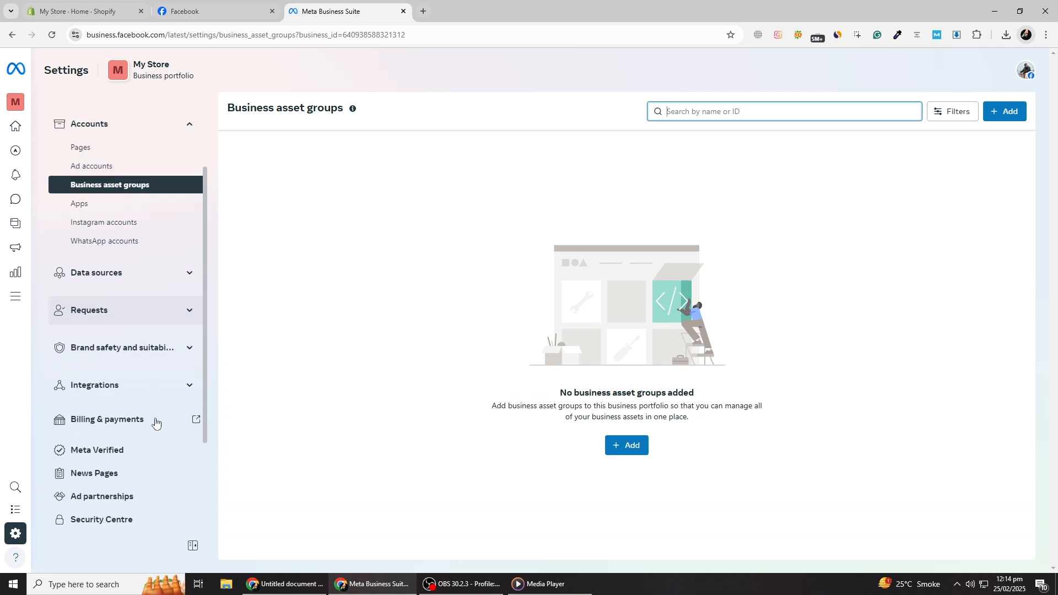
pyautogui.scroll(2, 136, 441)
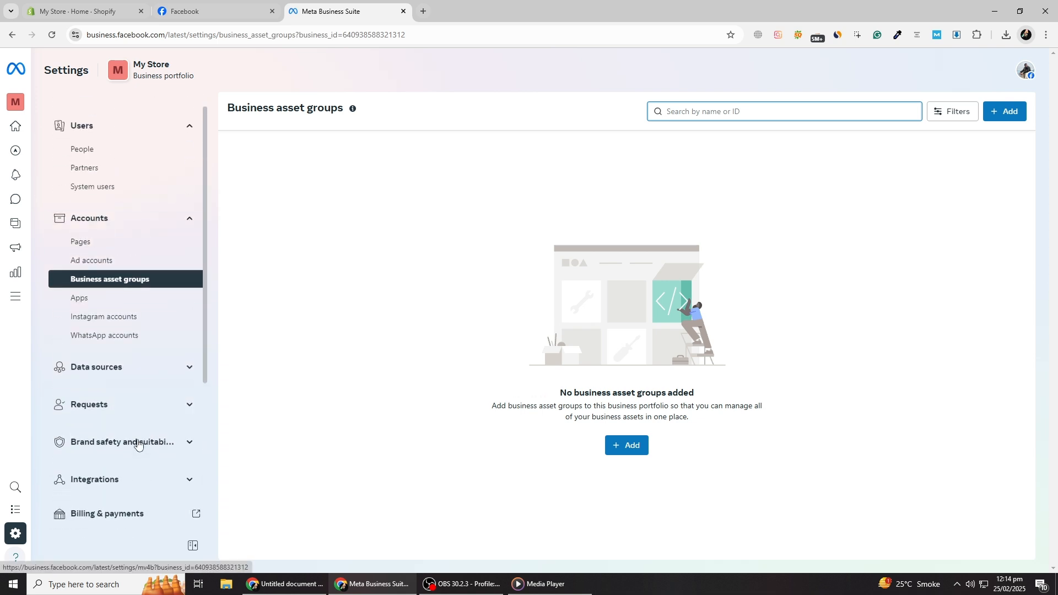
# View the invitation form for adding people to the My Store portfolio and close it without inviting anyone.
pyautogui.click(83, 168)
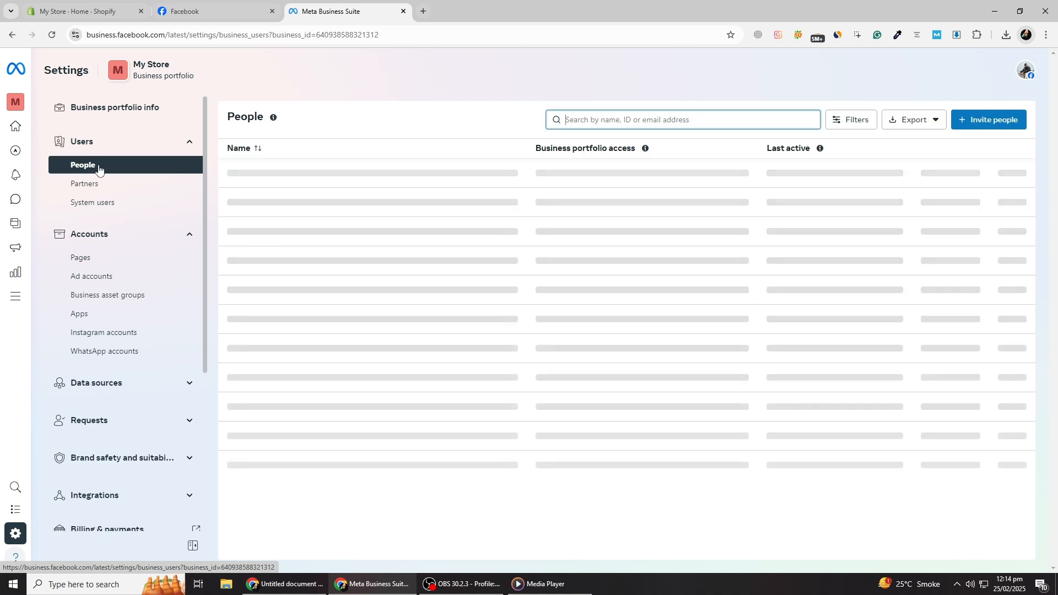
pyautogui.click(988, 120)
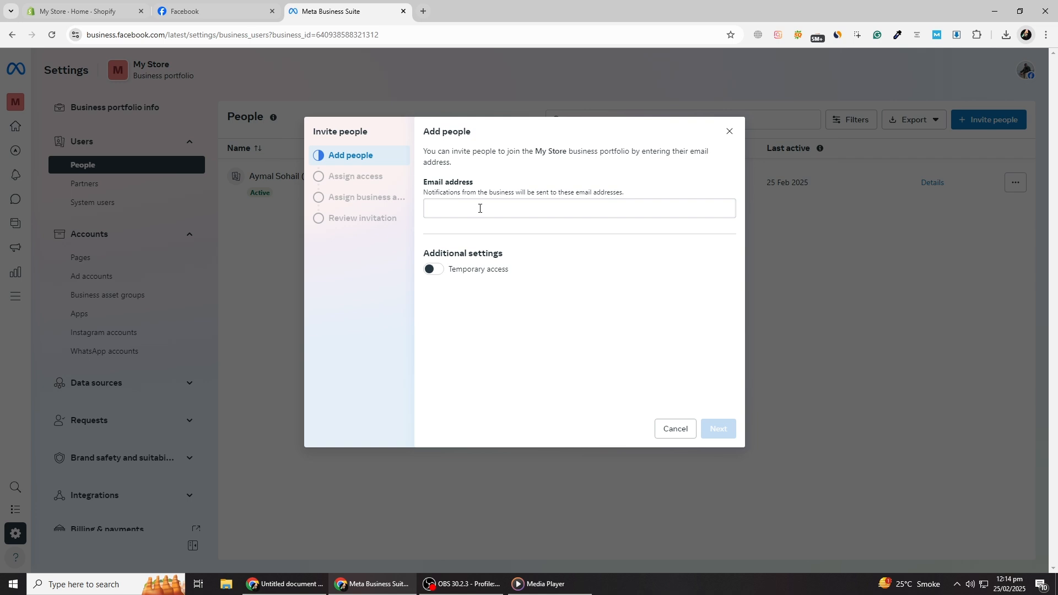
pyautogui.click(729, 132)
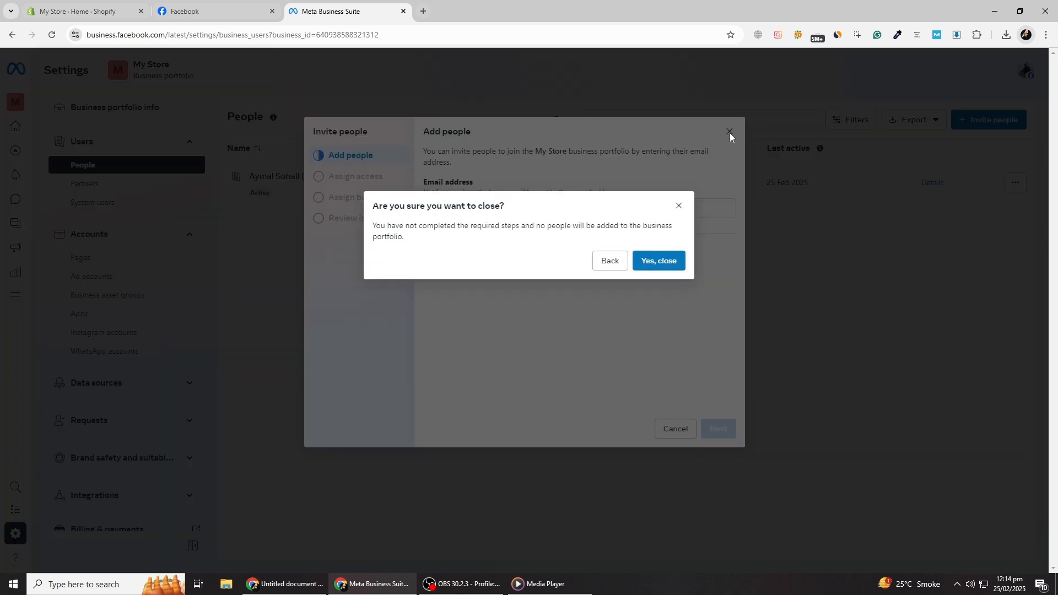
pyautogui.click(650, 264)
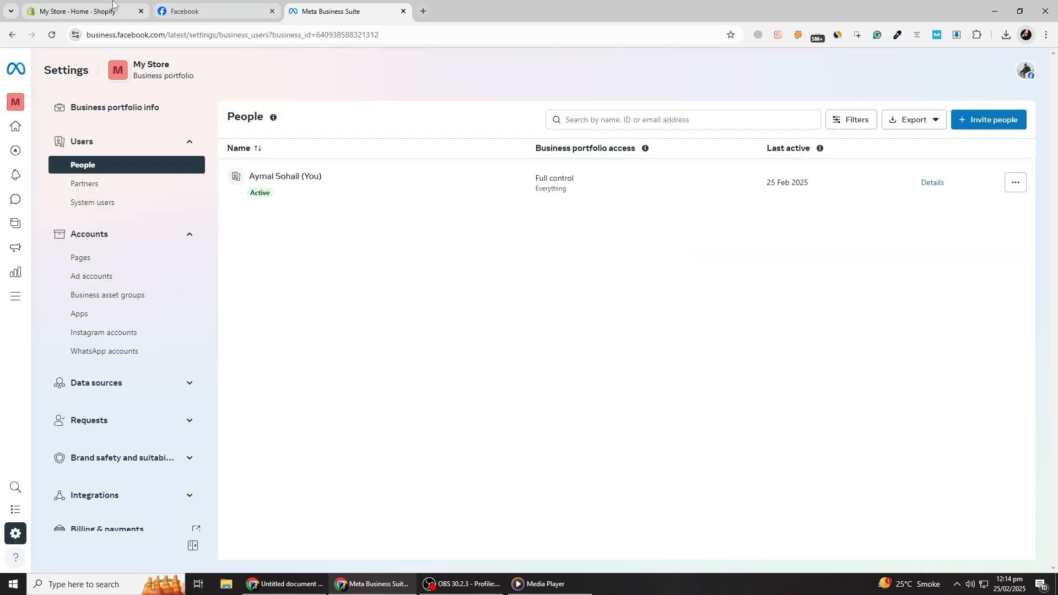
# Switch to Shopify, search its App Store for "facebook and instagram" and open Meta's Facebook & Instagram app.
pyautogui.click(110, 2)
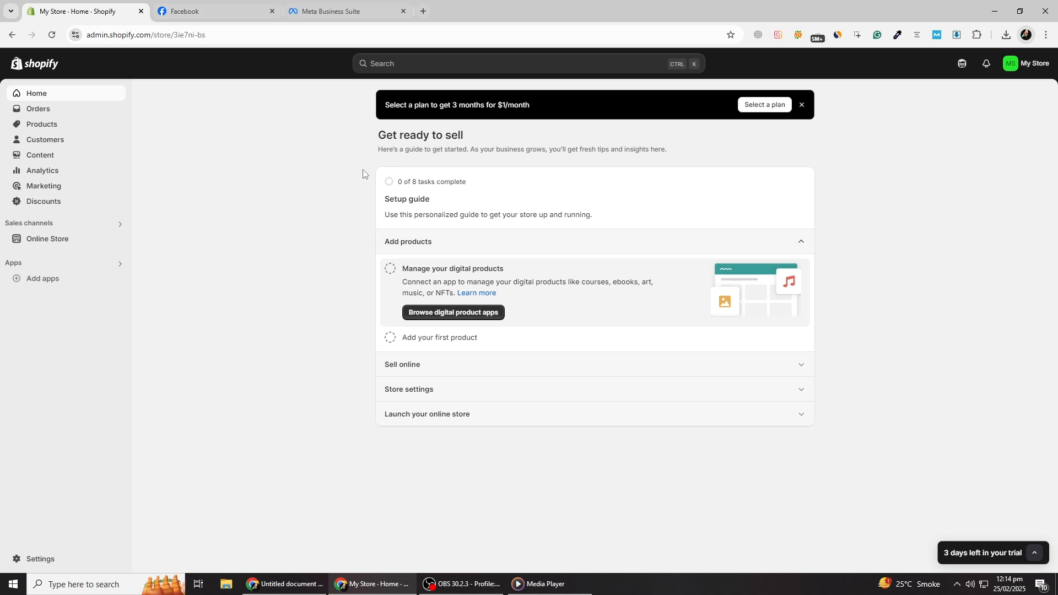
pyautogui.click(49, 279)
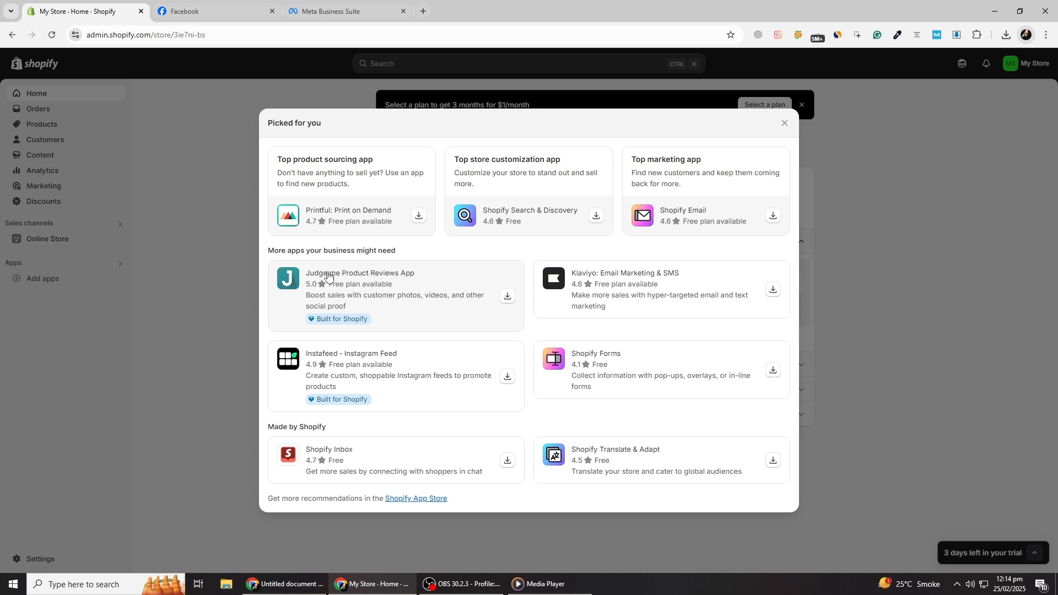
pyautogui.click(418, 499)
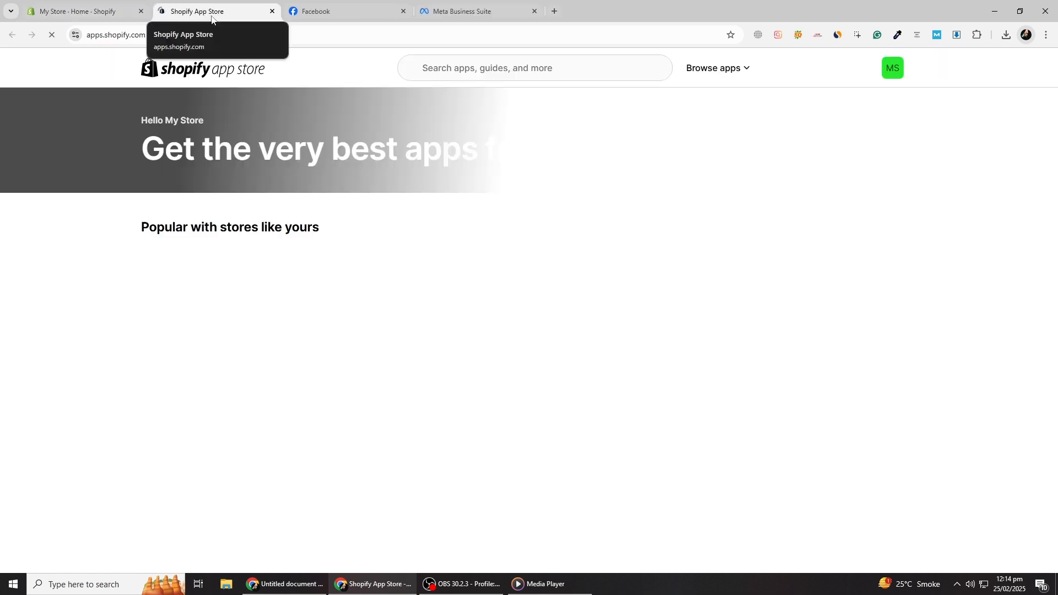
pyautogui.click(503, 69)
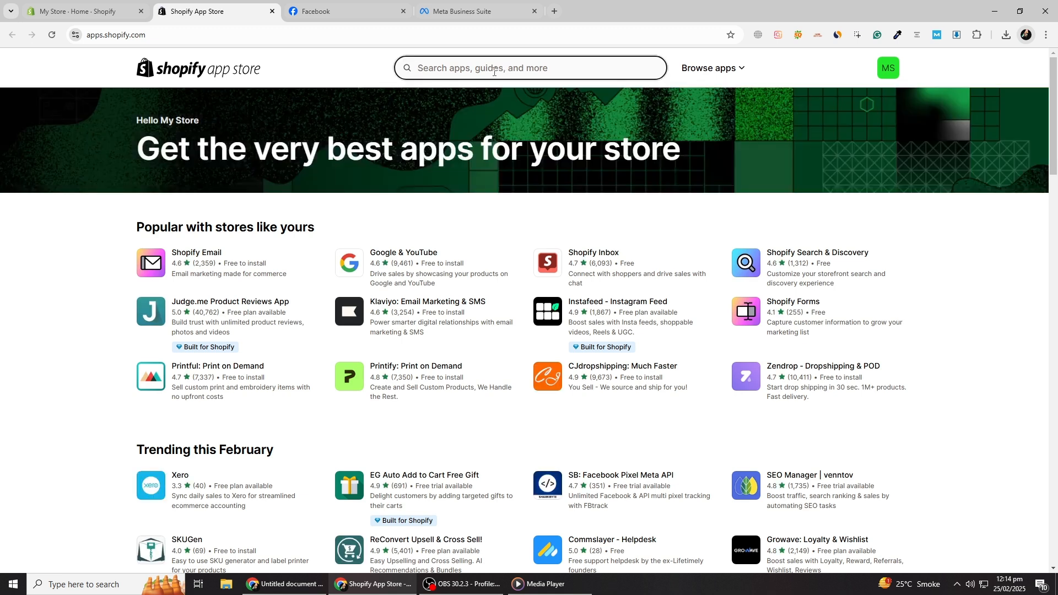
pyautogui.write('facebook')
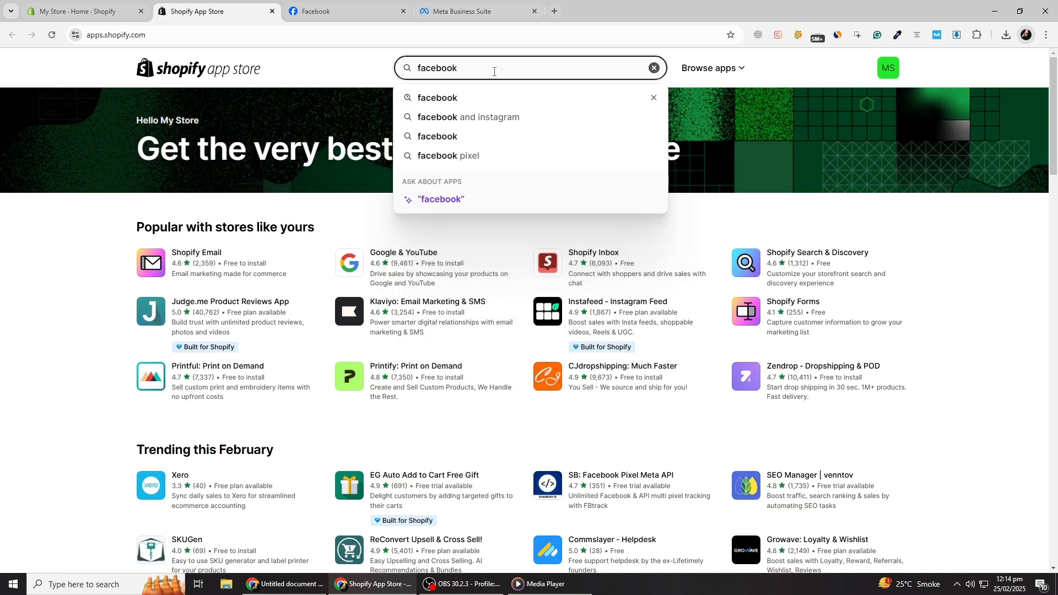
pyautogui.click(471, 116)
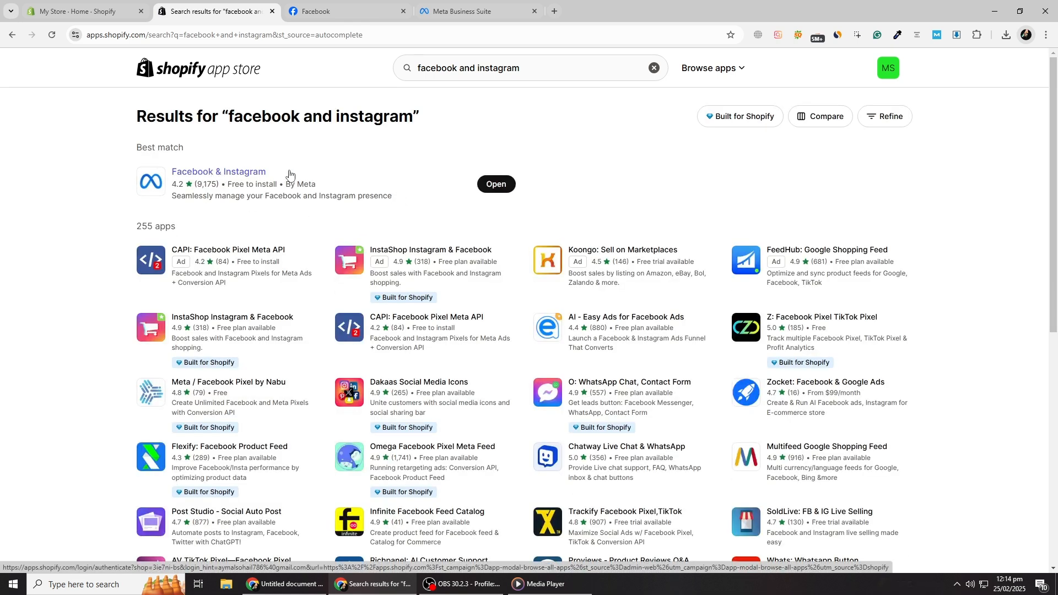
pyautogui.click(495, 187)
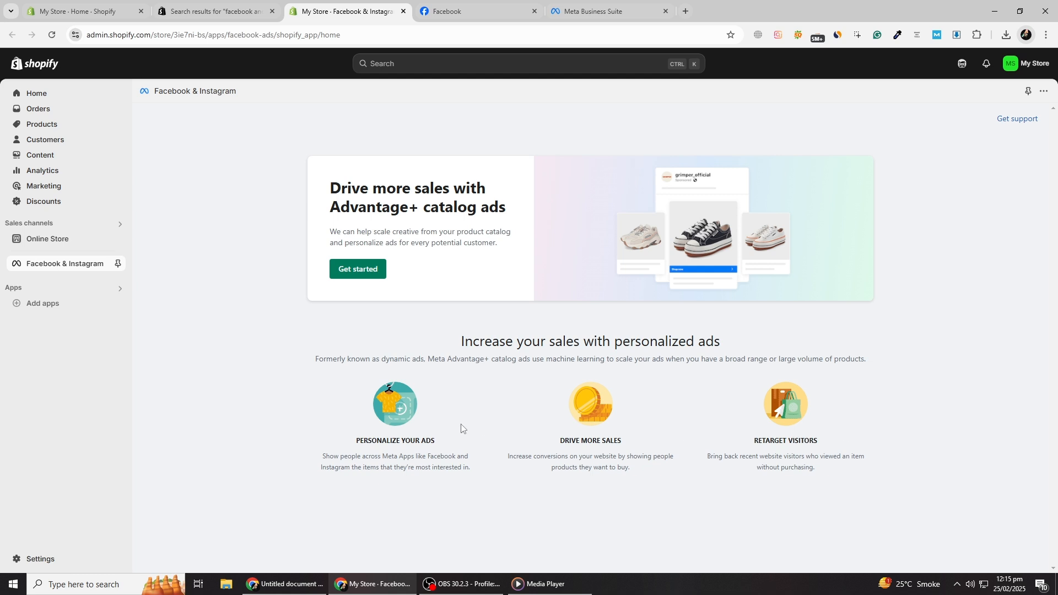
# Start the Advantage+ catalog ads setup and connect the personal Facebook account, granting Shopify the requested access.
pyautogui.click(358, 281)
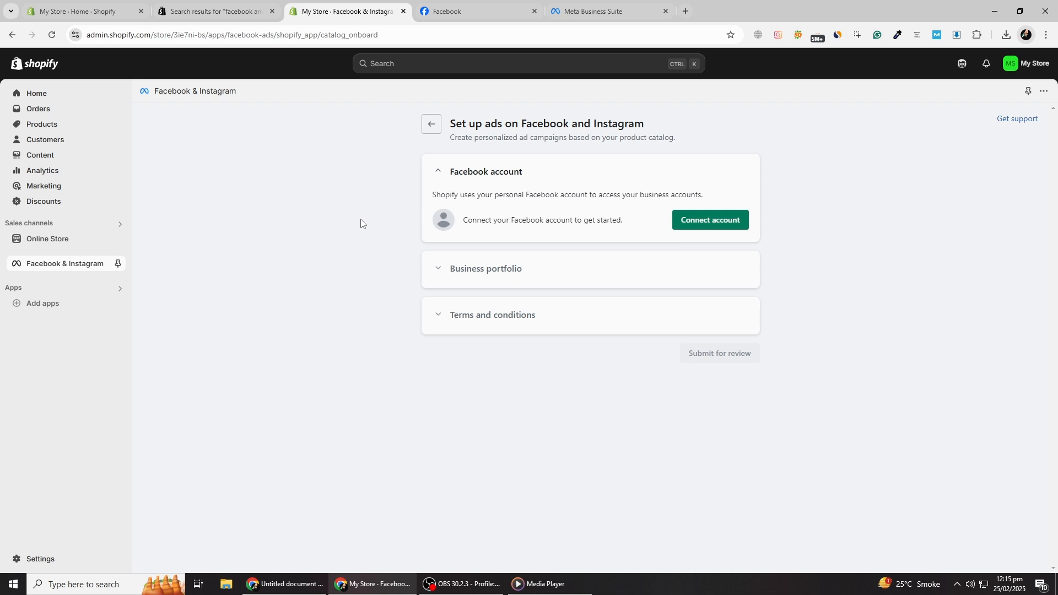
pyautogui.click(714, 224)
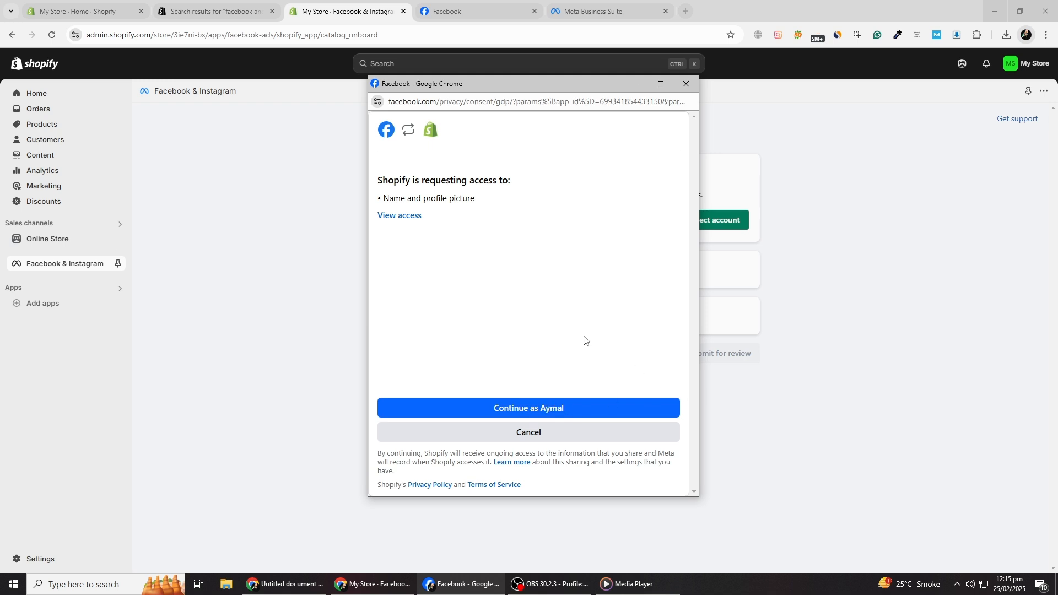
pyautogui.click(686, 84)
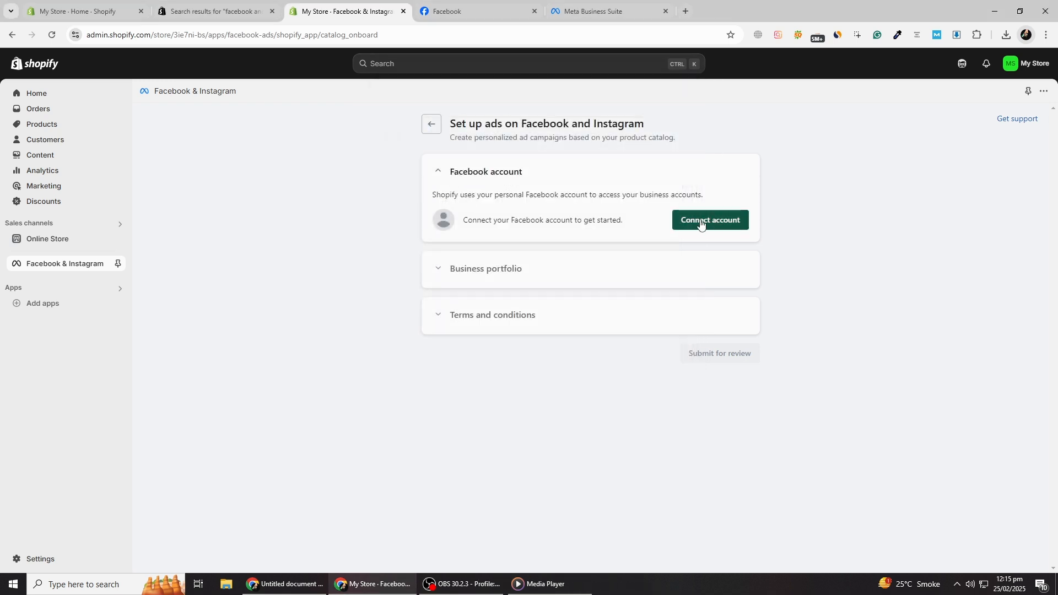
pyautogui.click(701, 222)
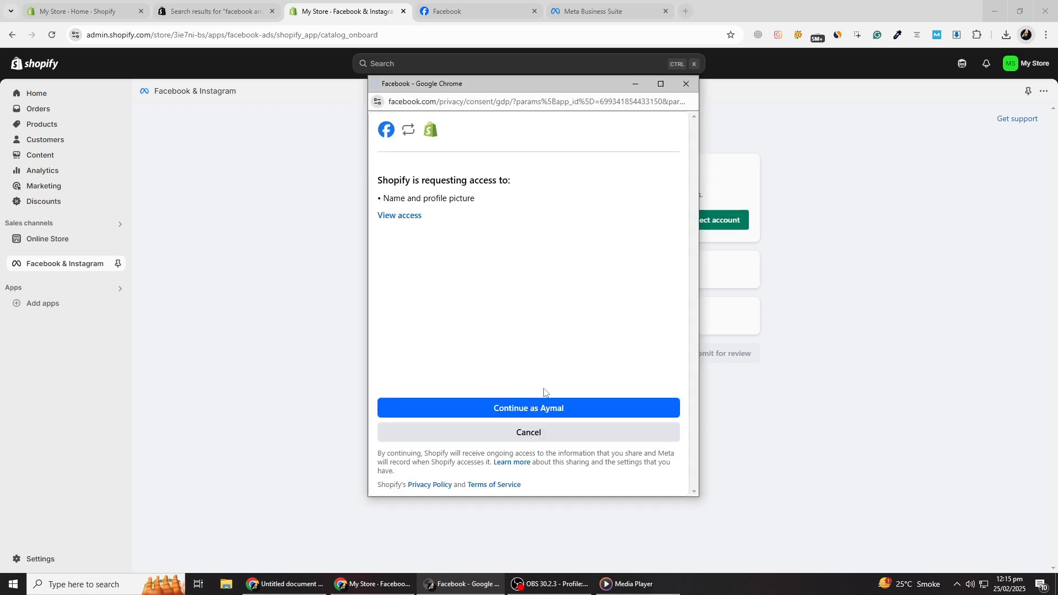
pyautogui.click(533, 408)
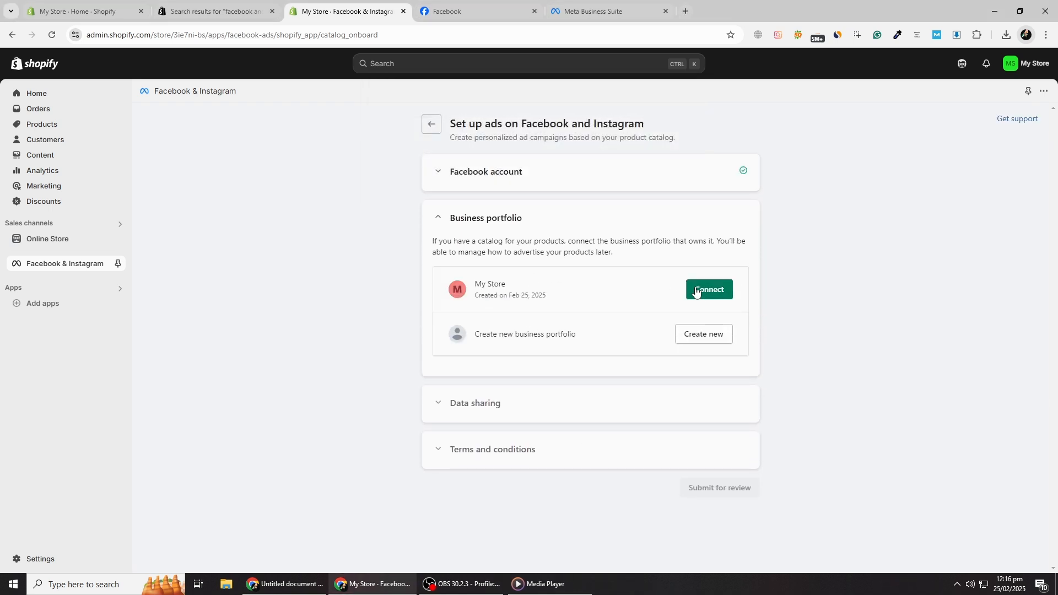
# Connect the existing My Store business portfolio to the Facebook and Instagram ads setup.
pyautogui.moveTo(476, 284); pyautogui.dragTo(518, 286)
pyautogui.click(522, 289)
pyautogui.click(708, 289)
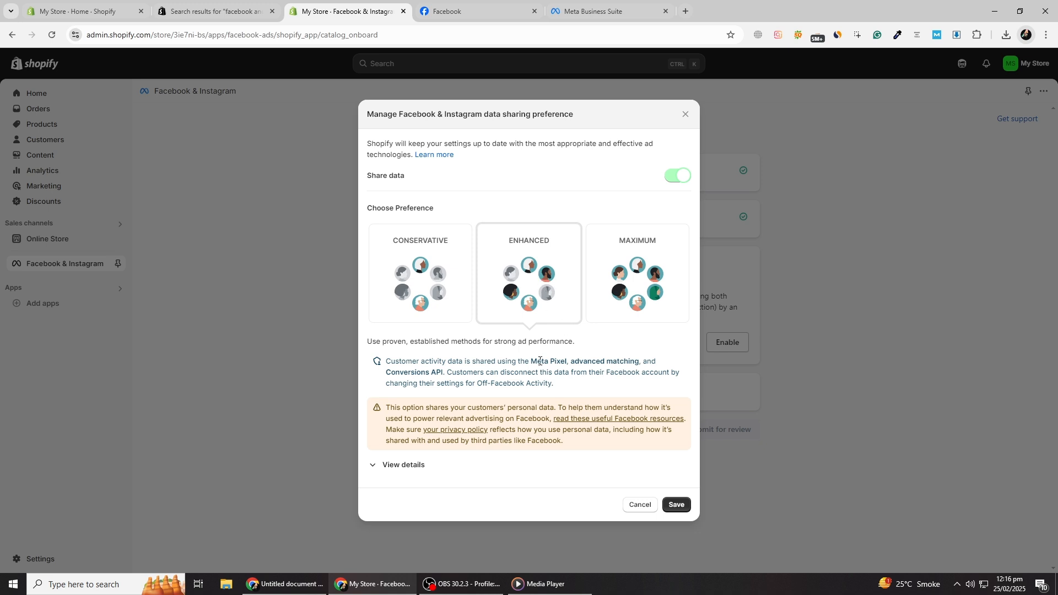
# Review the Enhanced data sharing preference, including Meta Pixel and Conversions API, and save it.
pyautogui.moveTo(532, 362); pyautogui.dragTo(557, 362)
pyautogui.moveTo(386, 372); pyautogui.dragTo(441, 372)
pyautogui.click(503, 373)
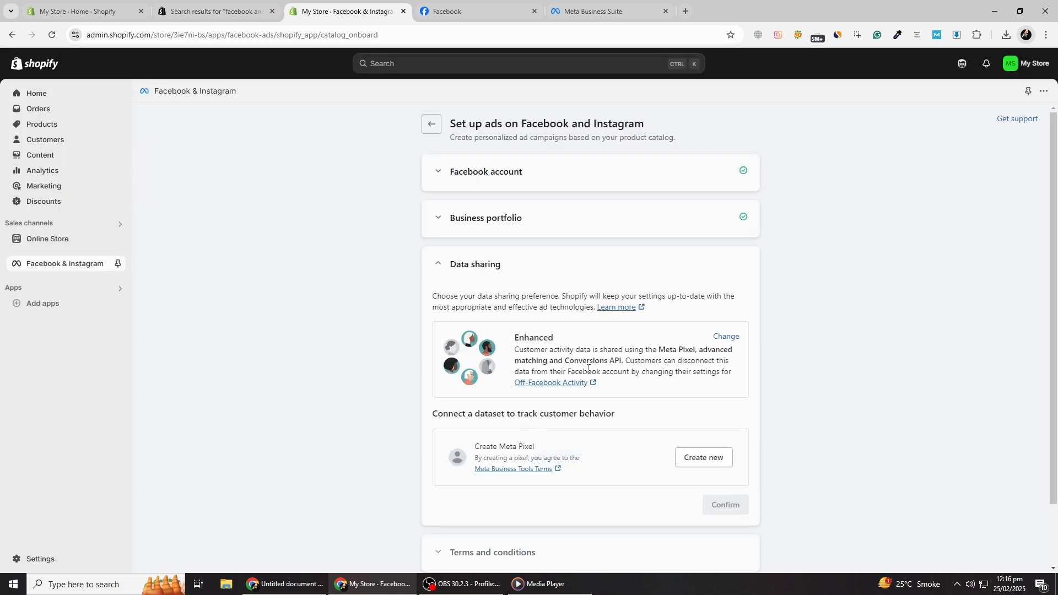
# Create a new Meta Pixel as the dataset for tracking customer behavior and confirm the data sharing section.
pyautogui.scroll(-1, 551, 380)
pyautogui.moveTo(476, 392); pyautogui.dragTo(533, 392)
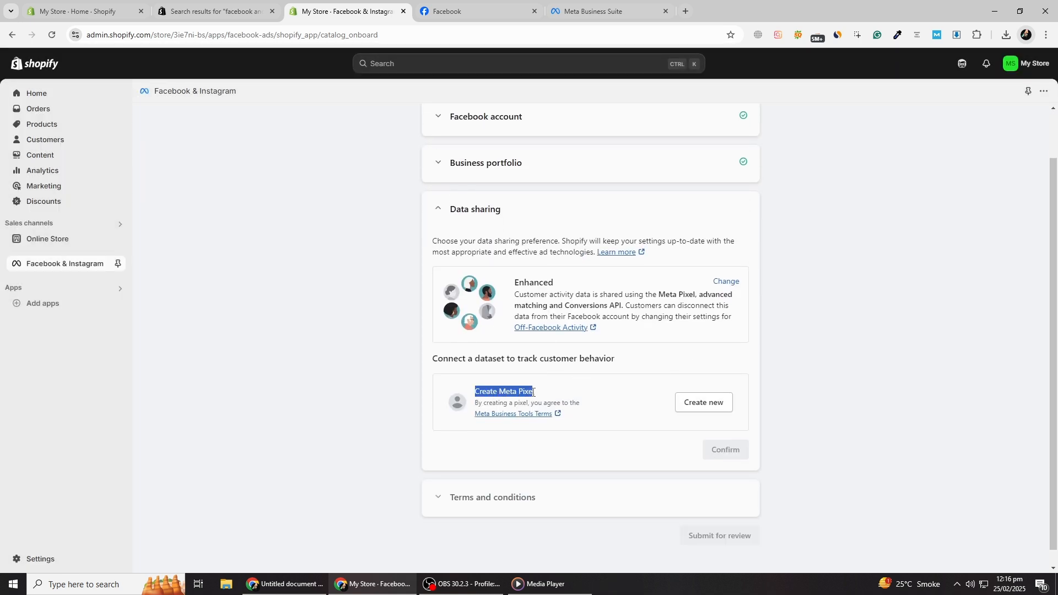
pyautogui.click(699, 408)
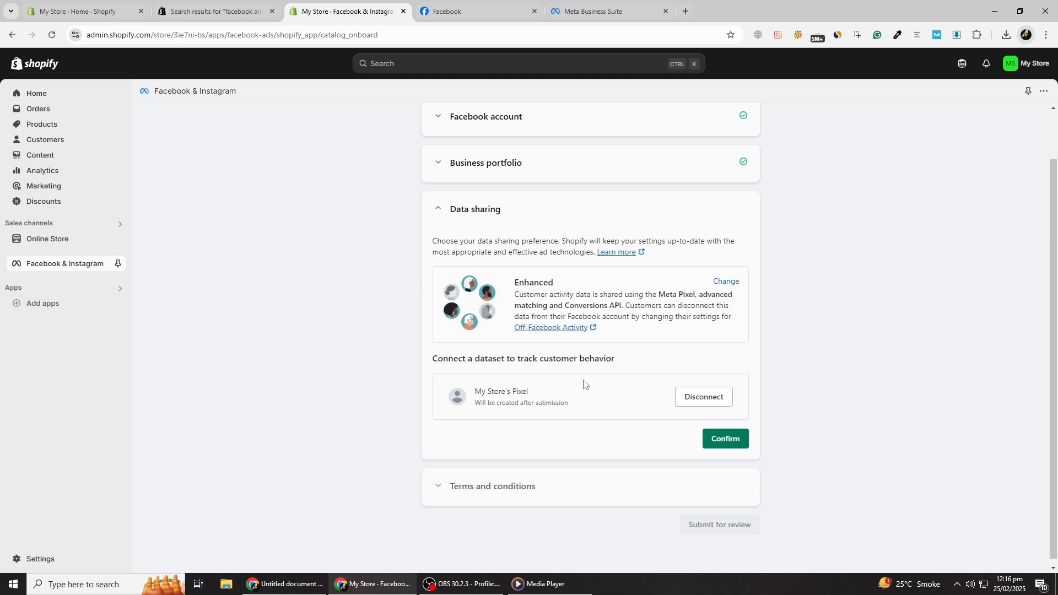
pyautogui.click(723, 438)
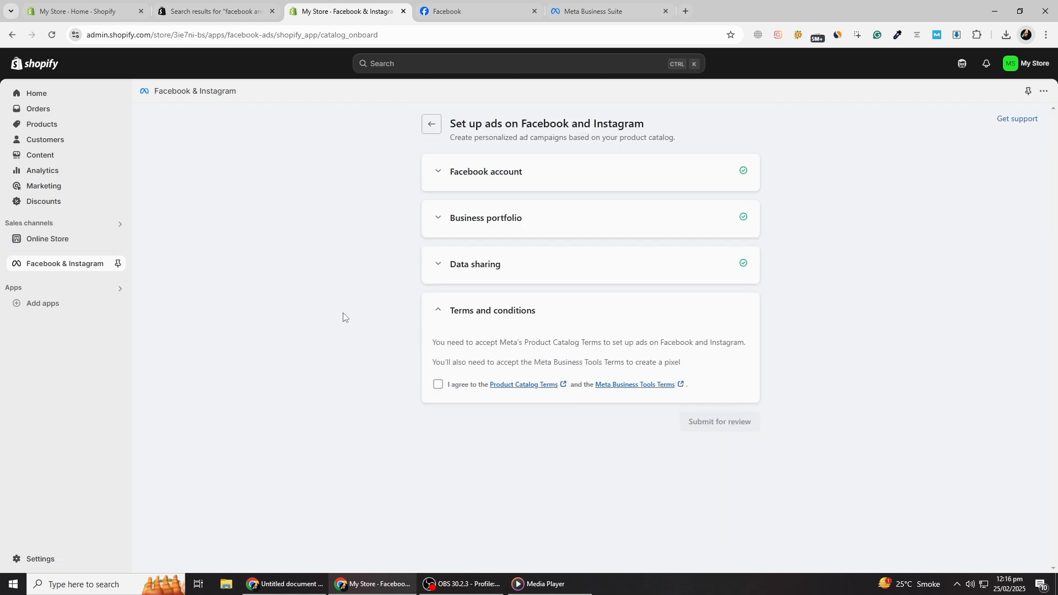
# Switch to Meta Business Suite and start a new ad with the goal "Get more website visitors".
pyautogui.click(582, 12)
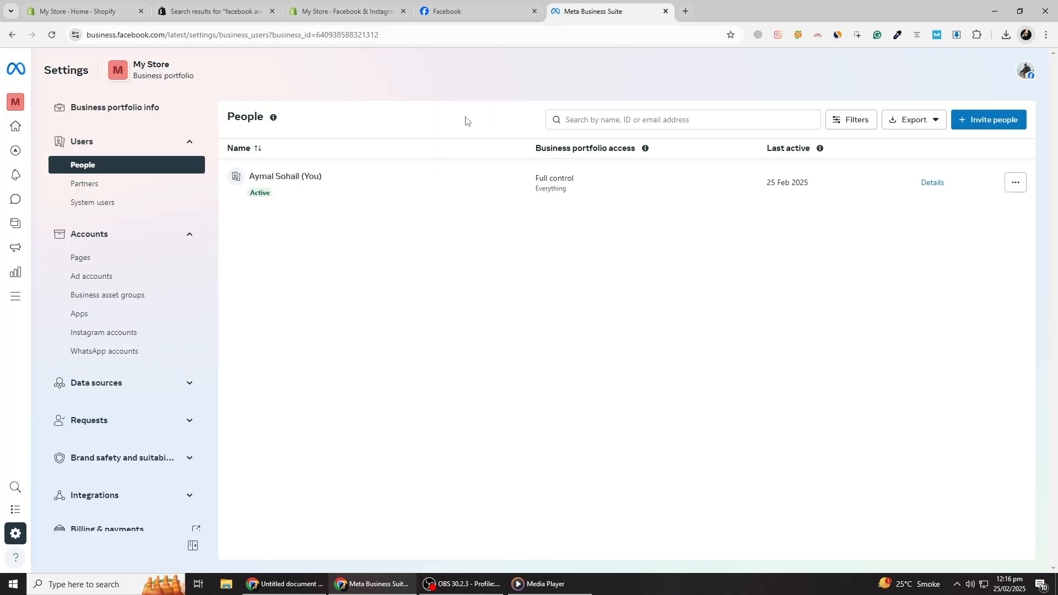
pyautogui.click(17, 249)
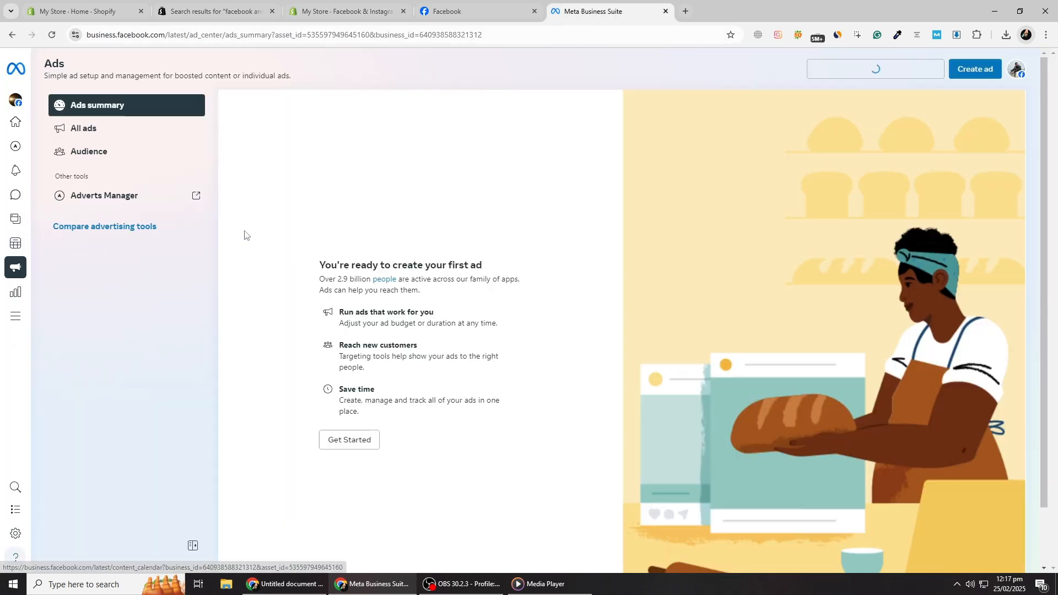
pyautogui.click(345, 439)
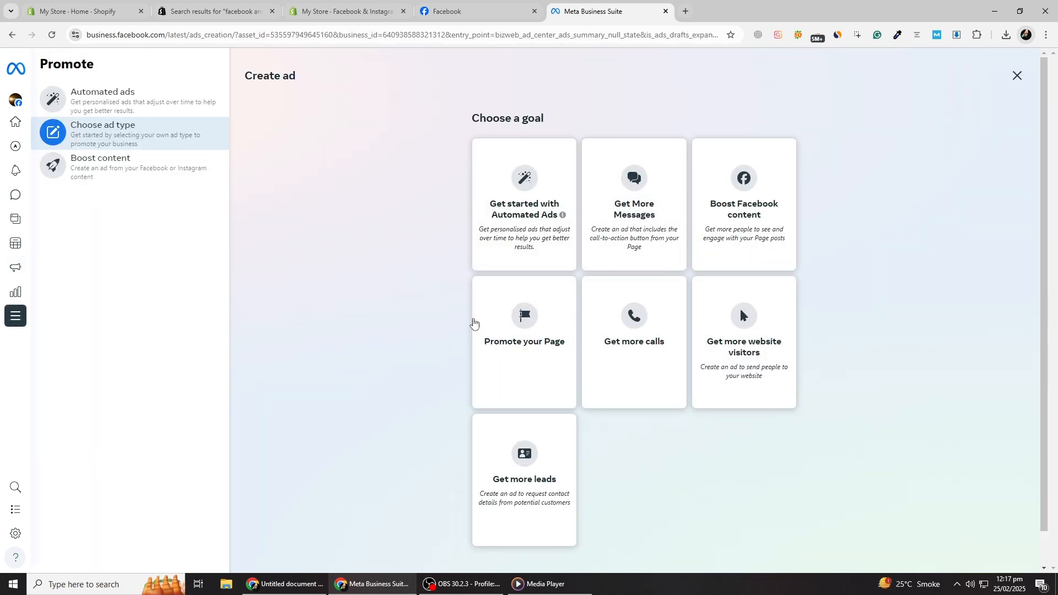
pyautogui.scroll(-2, 350, 230)
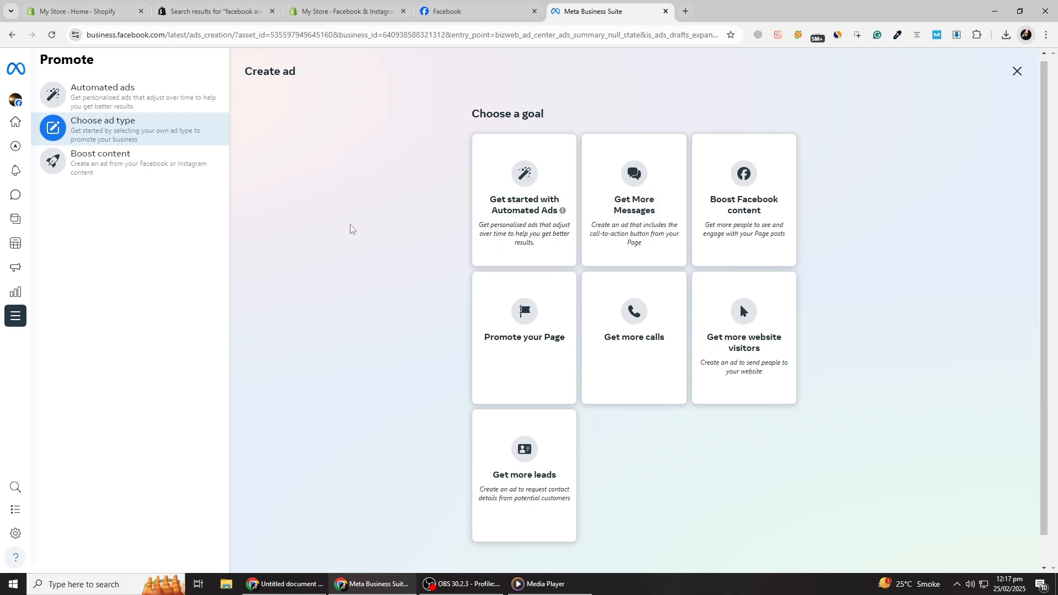
pyautogui.scroll(2, 350, 229)
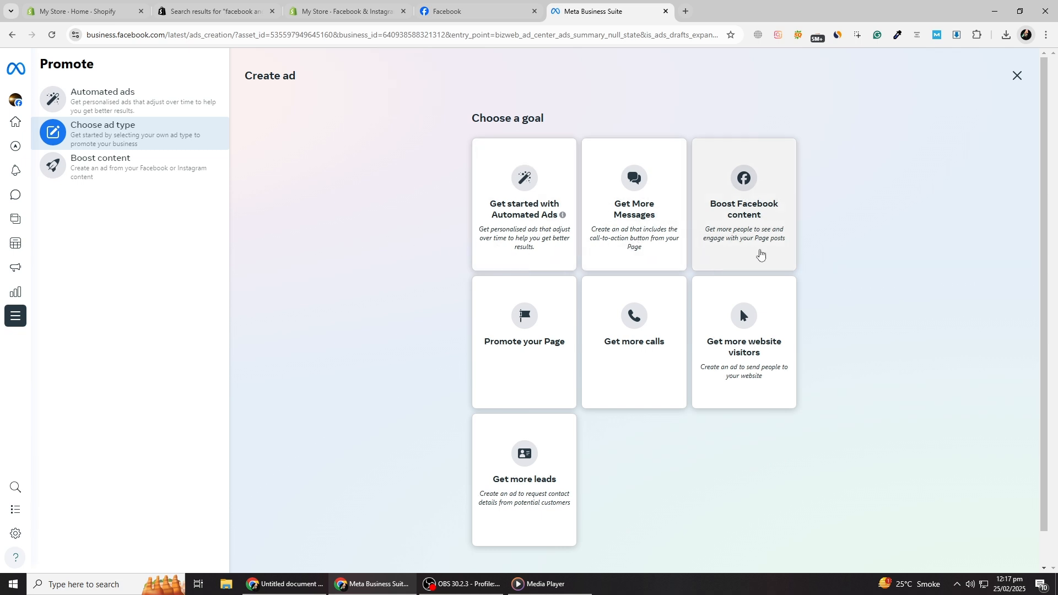
pyautogui.click(743, 345)
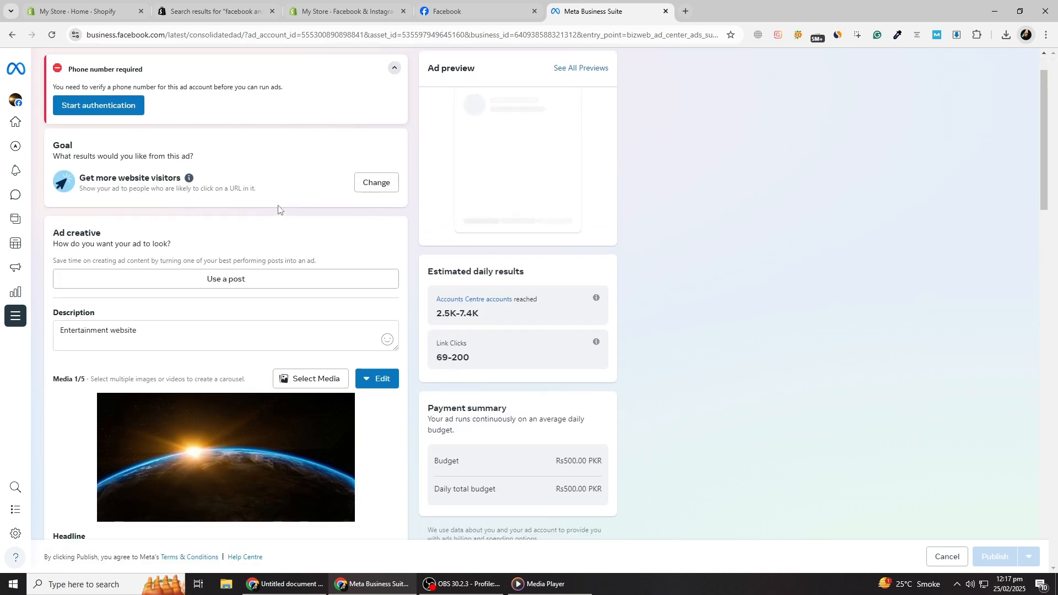
# Look through the new ad form, from goal and ad creative to audience, schedule and daily budget.
pyautogui.scroll(-6, 278, 209)
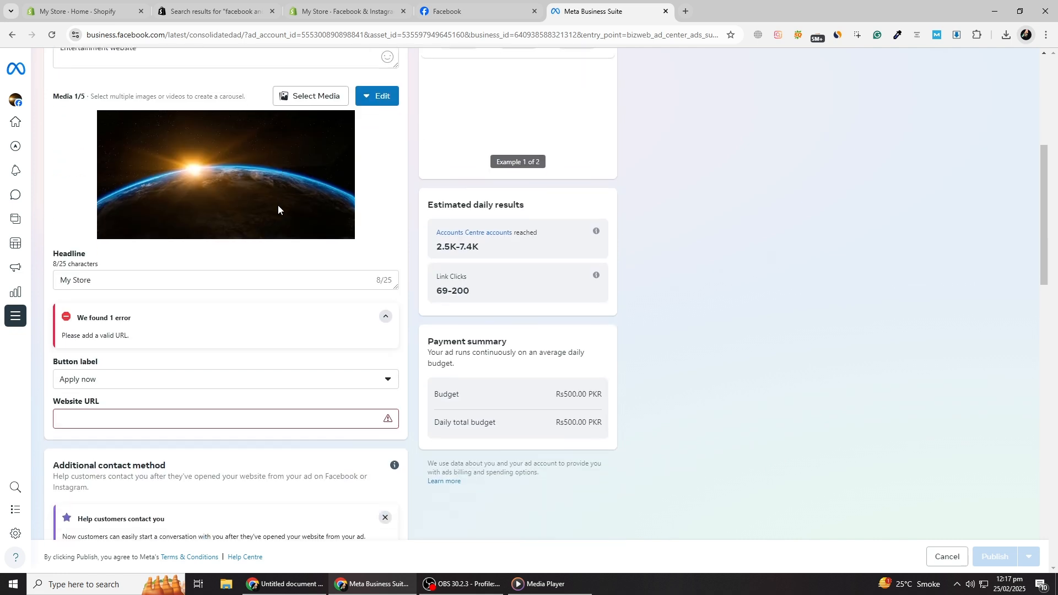
pyautogui.scroll(-6, 277, 209)
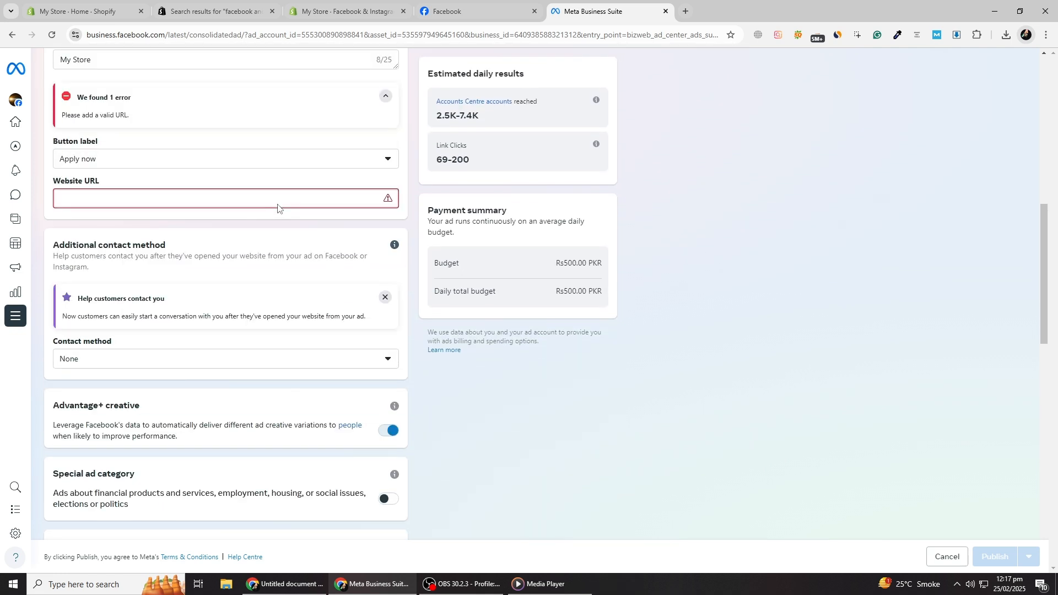
pyautogui.scroll(-8, 277, 204)
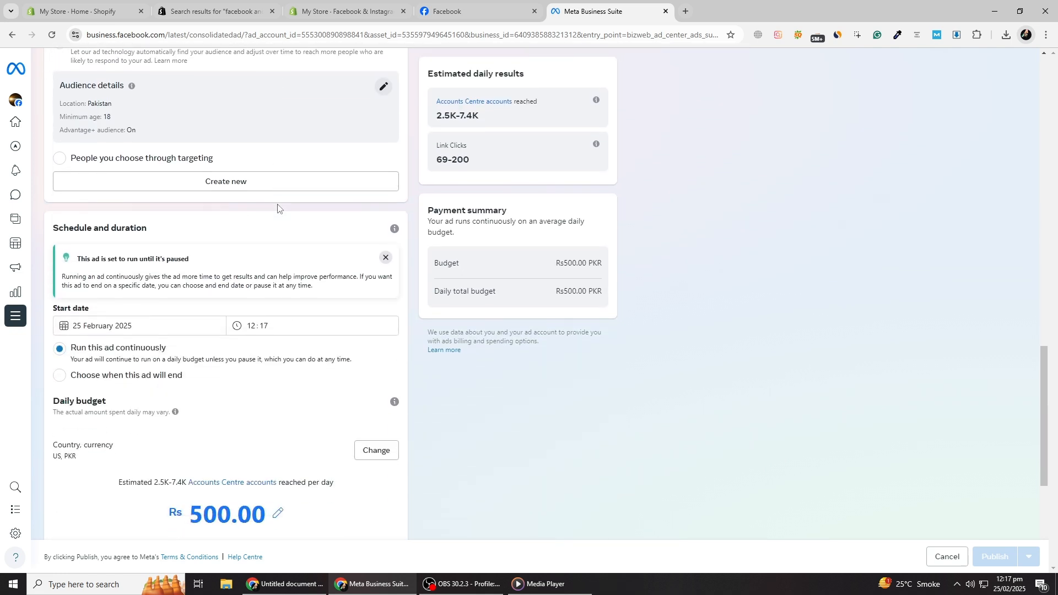
pyautogui.scroll(-3, 277, 208)
pyautogui.scroll(11, 277, 207)
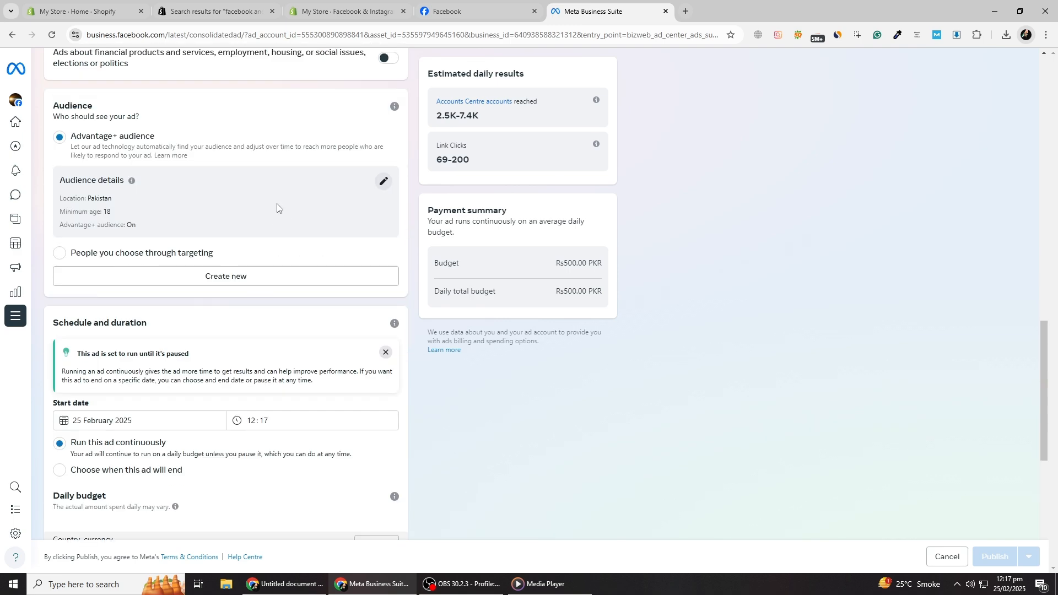
pyautogui.scroll(12, 277, 207)
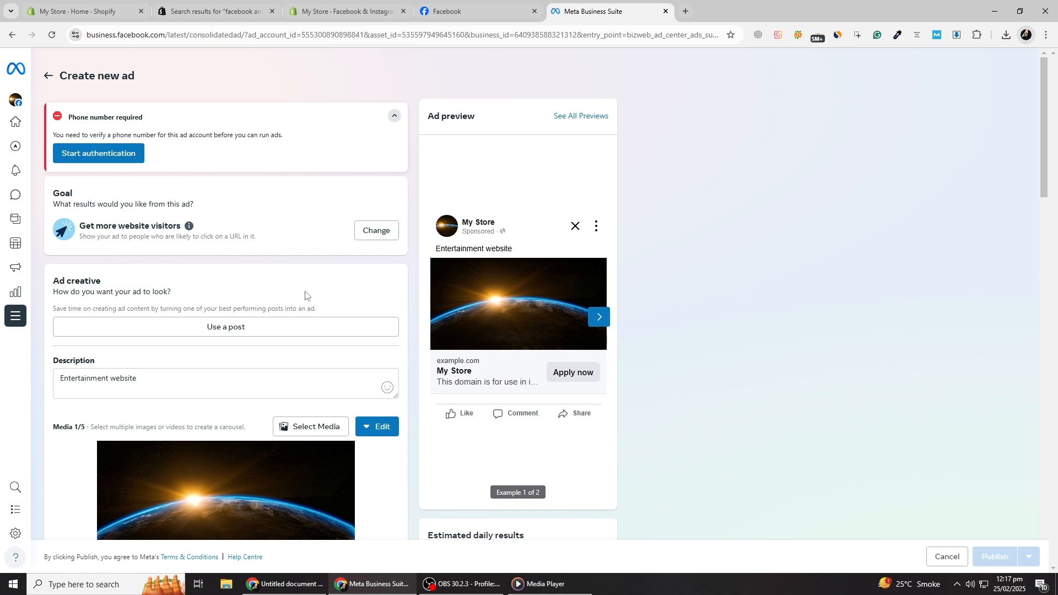
pyautogui.scroll(-2, 243, 204)
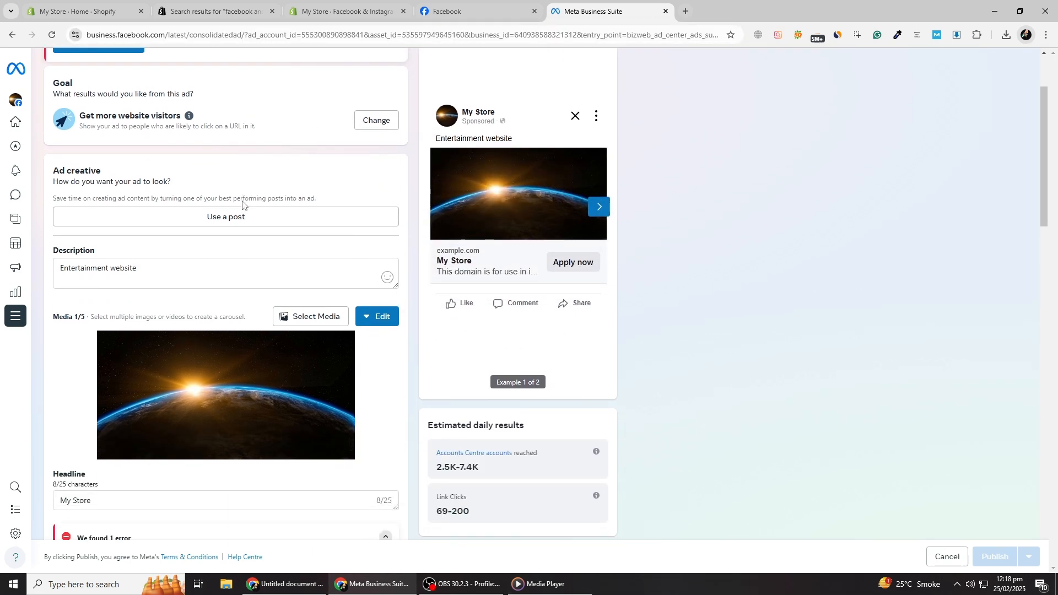
pyautogui.scroll(-4, 242, 202)
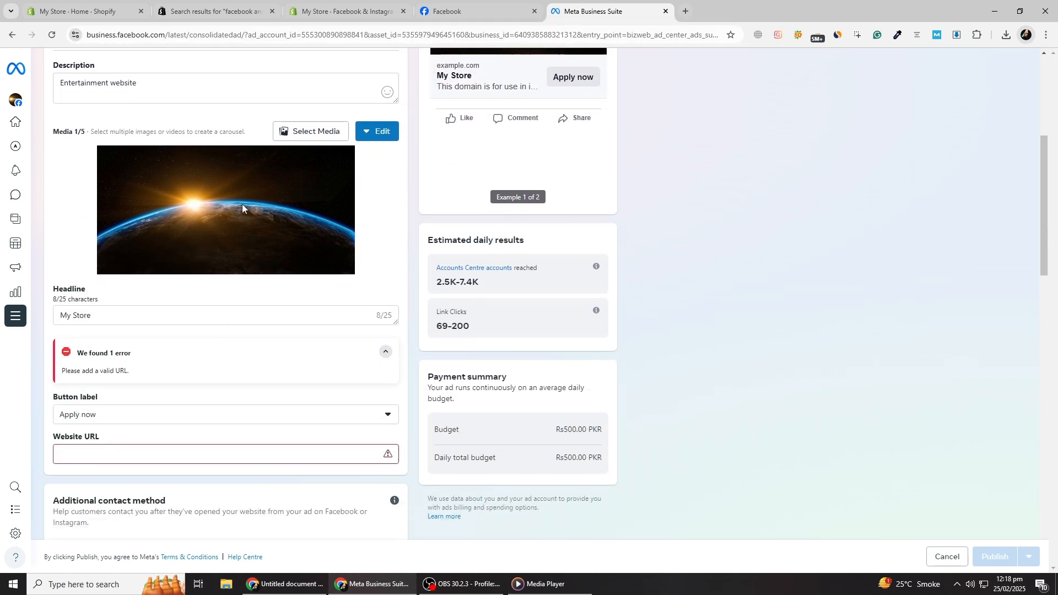
pyautogui.scroll(-3, 242, 208)
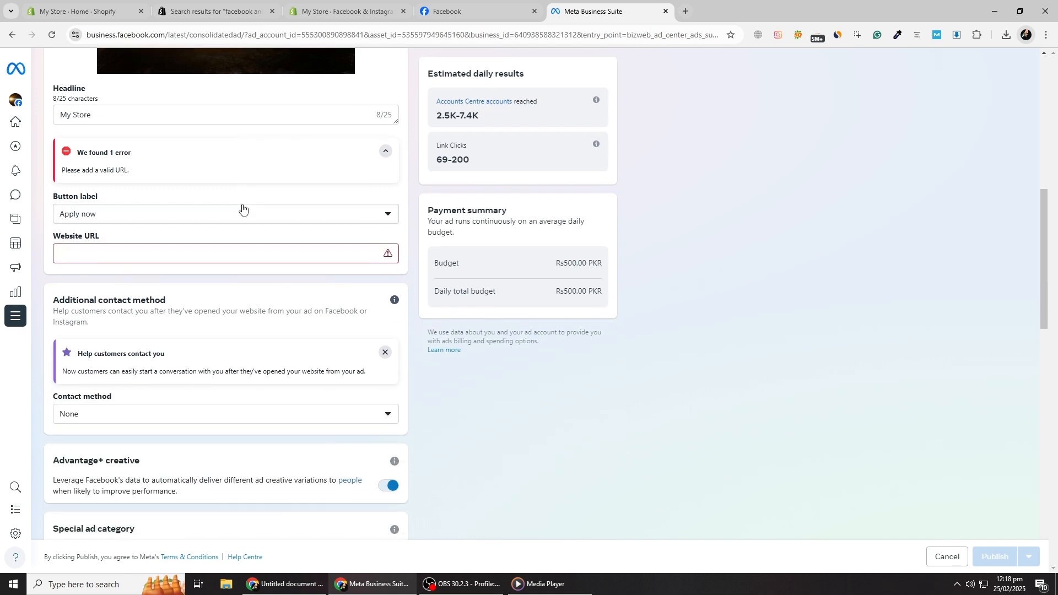
pyautogui.scroll(-4, 243, 208)
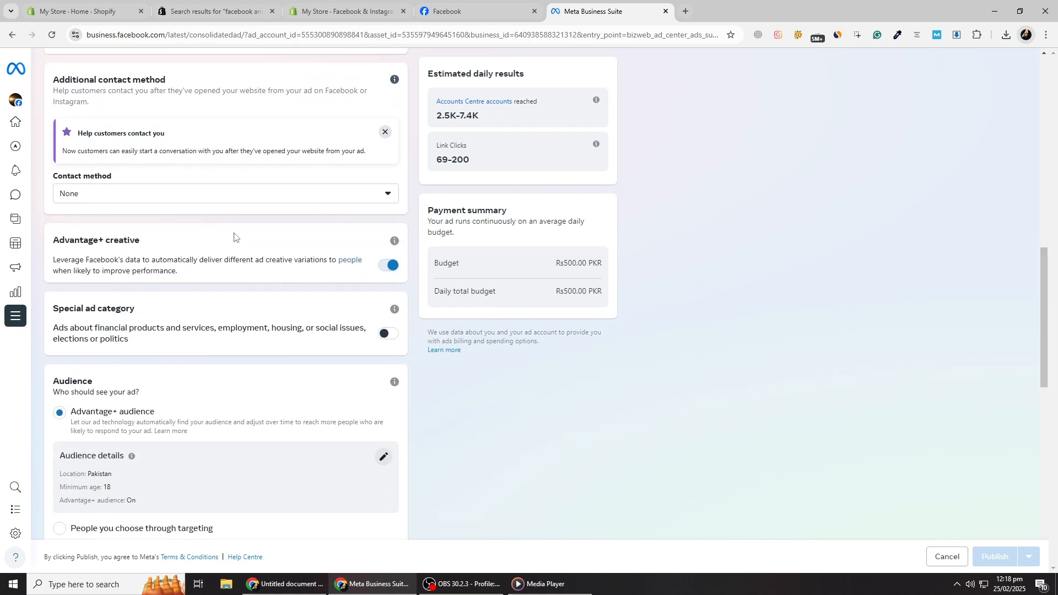
pyautogui.scroll(-2, 237, 240)
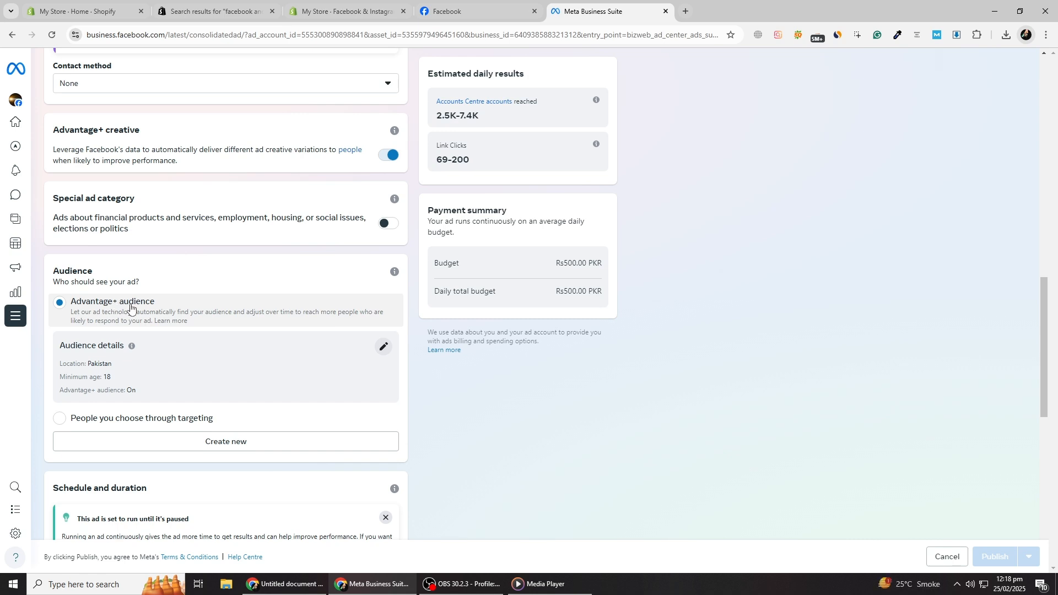
# View the gender, age, location and detailed targeting options of the Advantage+ audience and close the editor without changes.
pyautogui.click(383, 346)
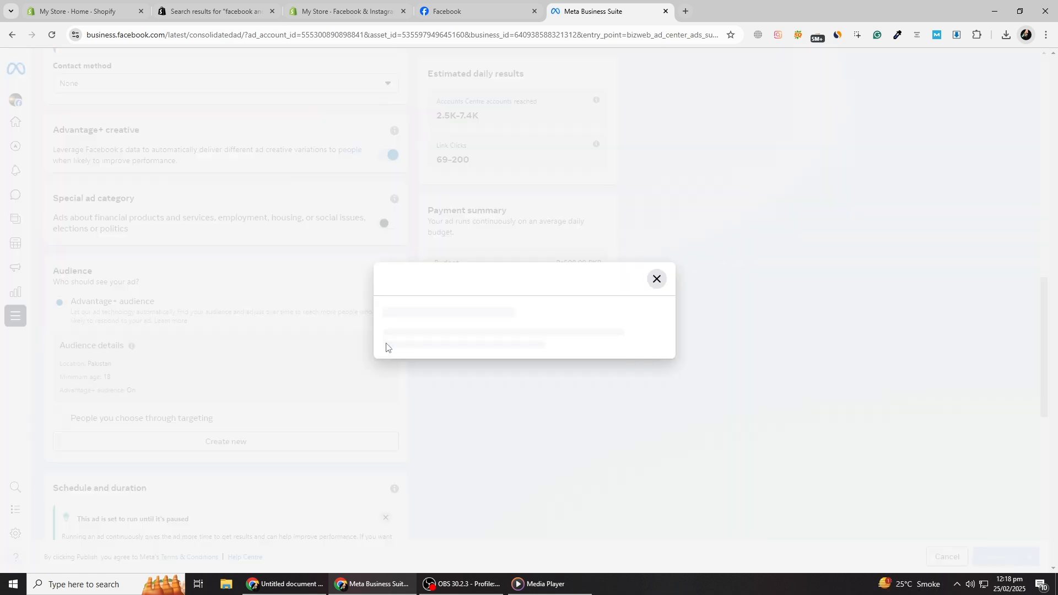
pyautogui.scroll(-2, 497, 242)
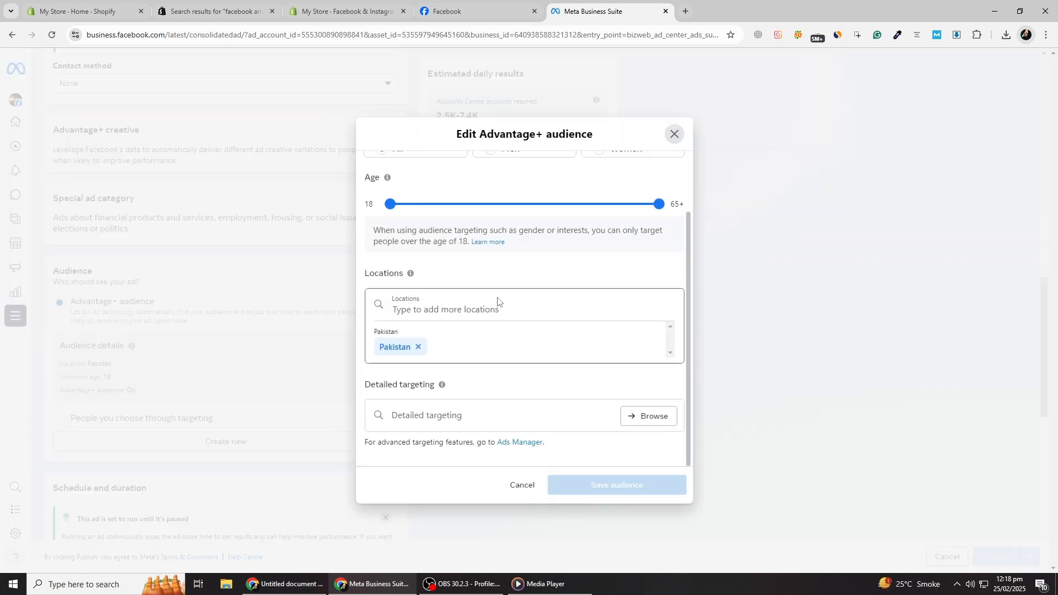
pyautogui.scroll(2, 472, 389)
pyautogui.scroll(-2, 580, 212)
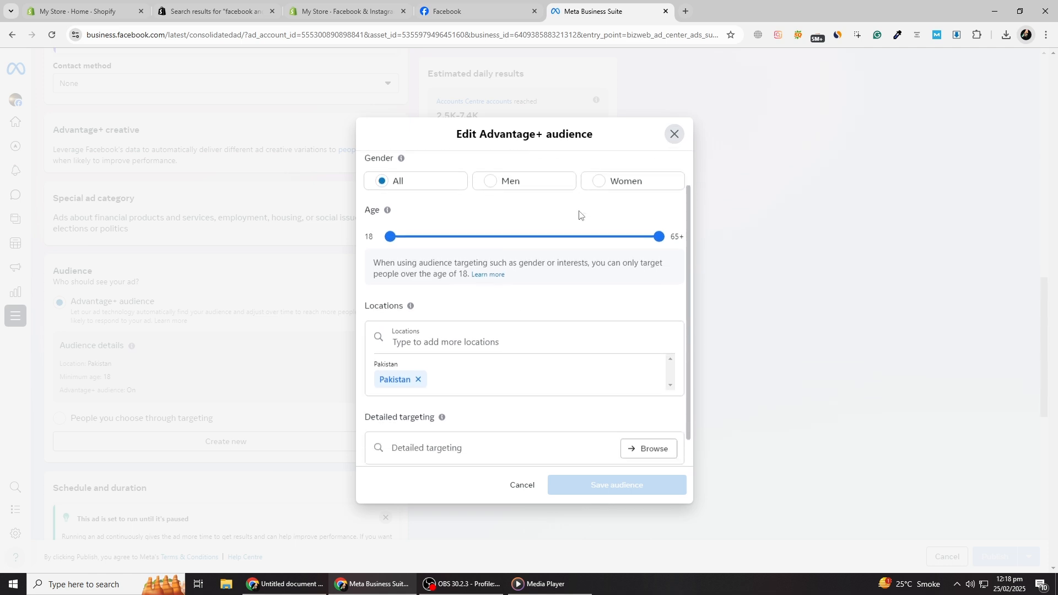
pyautogui.click(674, 135)
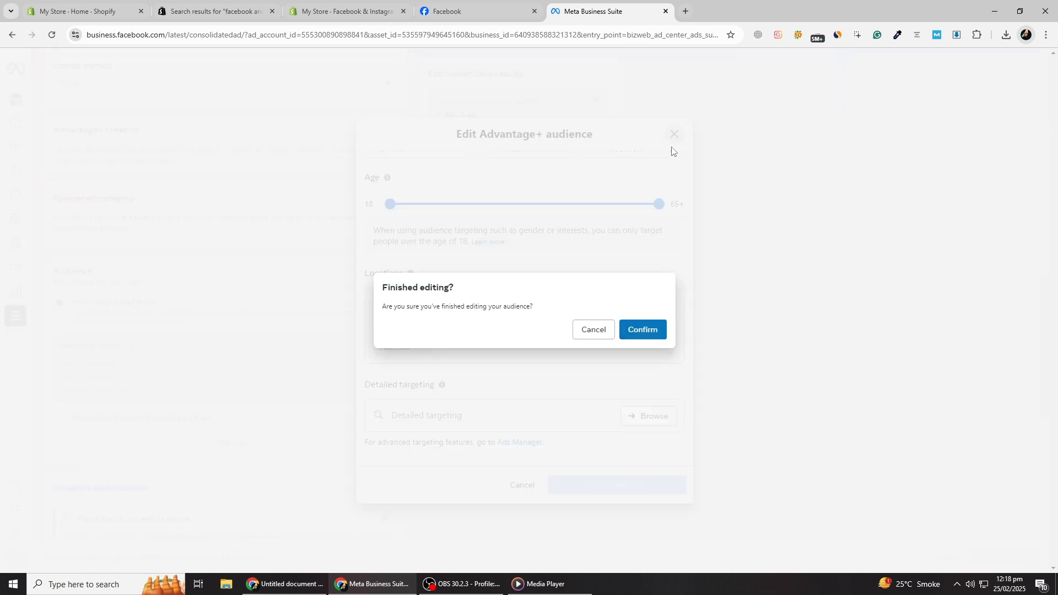
pyautogui.click(635, 332)
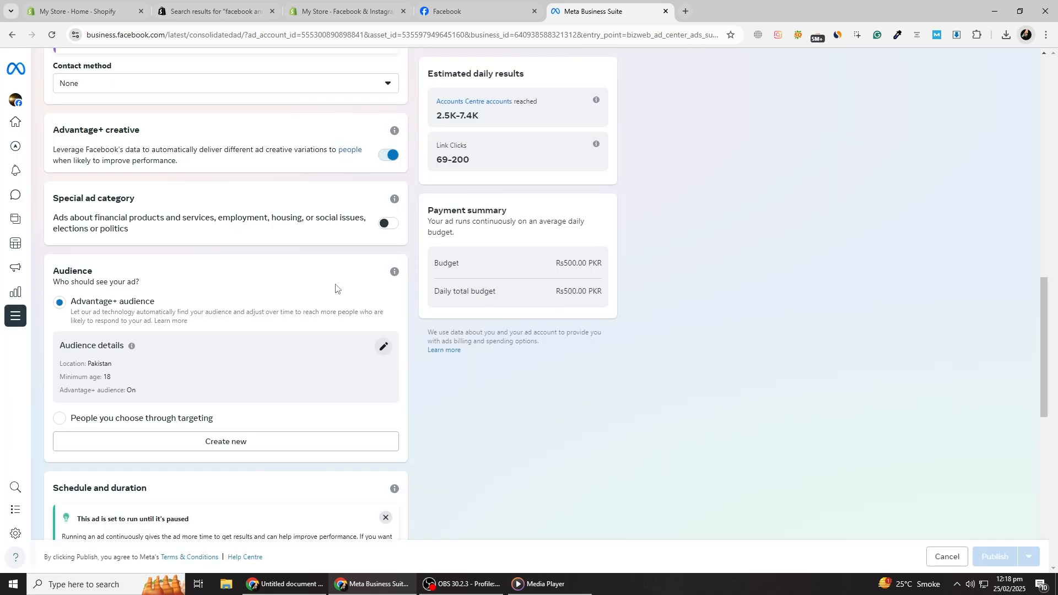
# Set the ad's daily budget to the minimum of Rs280.89.
pyautogui.scroll(-1, 244, 291)
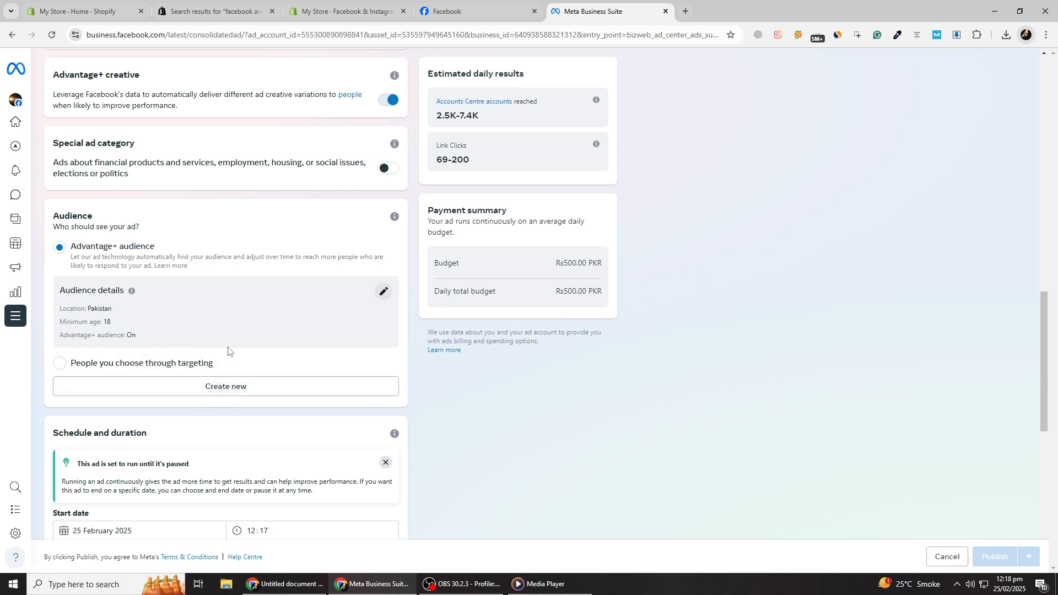
pyautogui.scroll(-2, 233, 347)
pyautogui.scroll(-5, 233, 353)
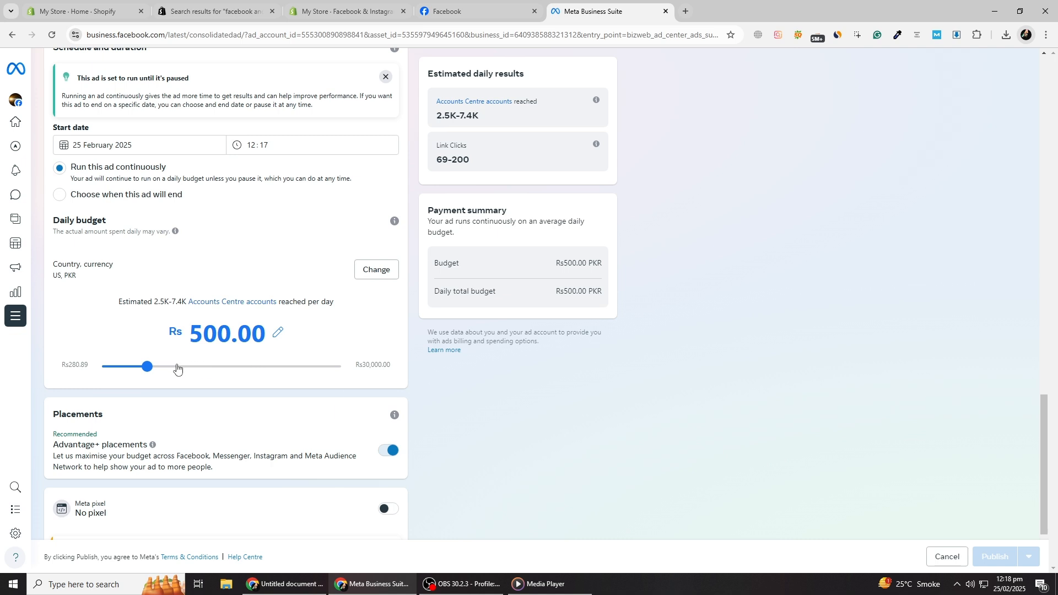
pyautogui.click(156, 367)
pyautogui.moveTo(193, 373); pyautogui.dragTo(123, 359)
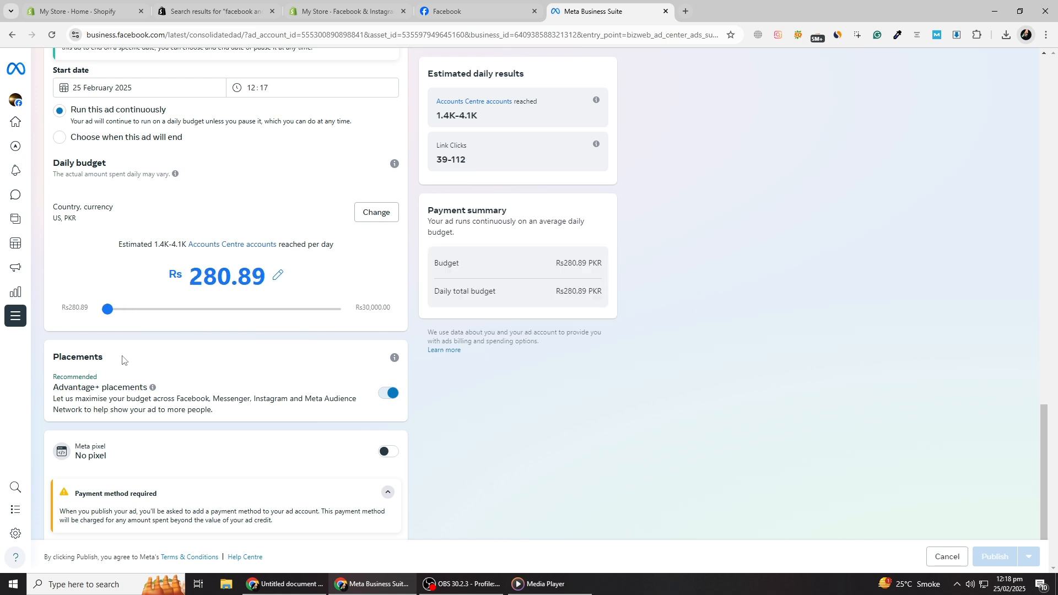
# Examine the ad's audience, schedule, placements, Meta pixel and payment method sections again.
pyautogui.scroll(-1, 127, 359)
pyautogui.scroll(5, 132, 360)
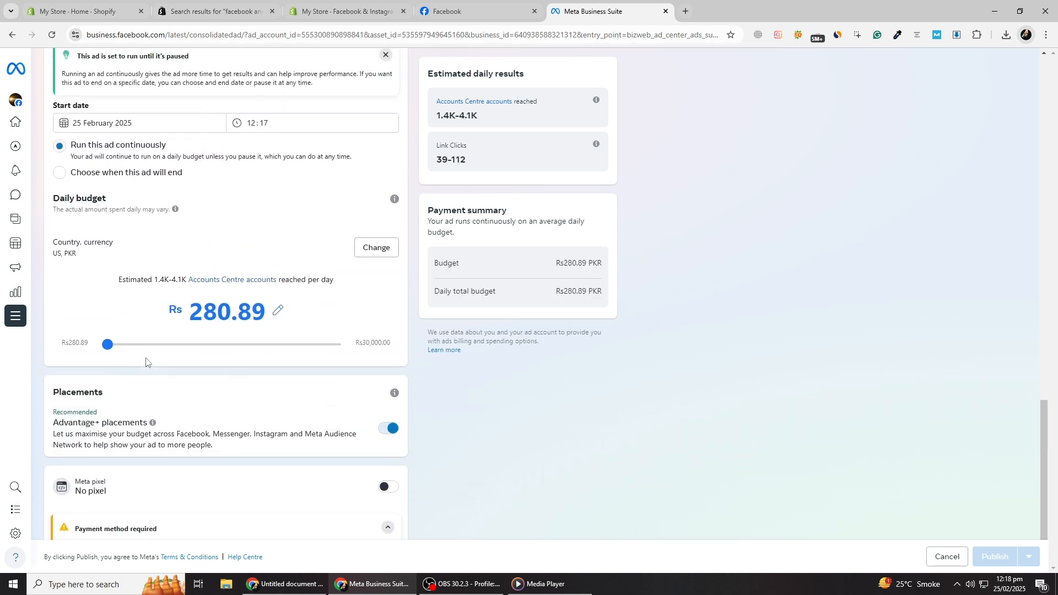
pyautogui.scroll(1, 146, 361)
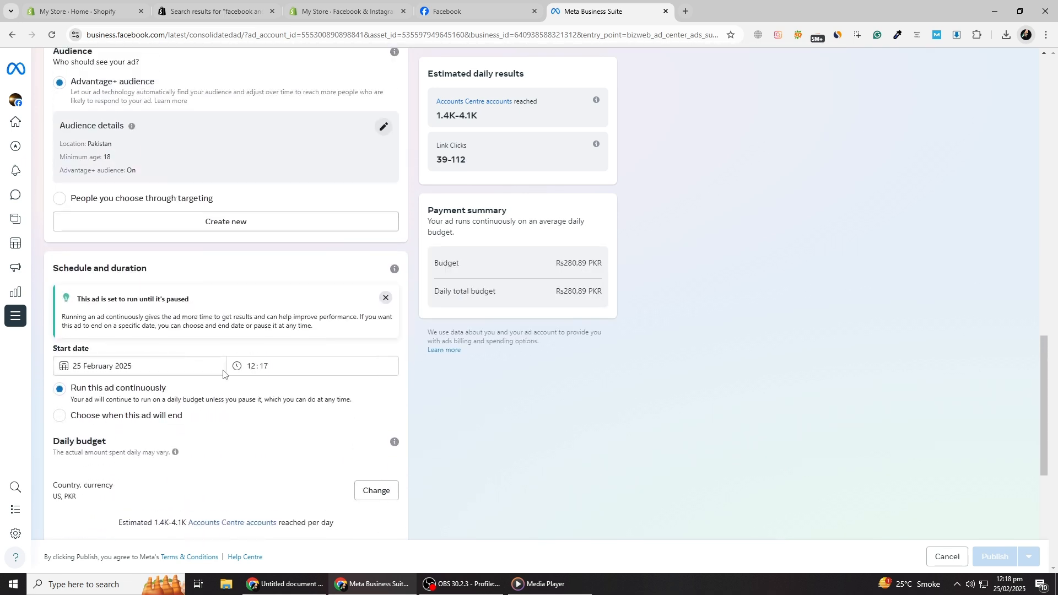
pyautogui.scroll(3, 227, 374)
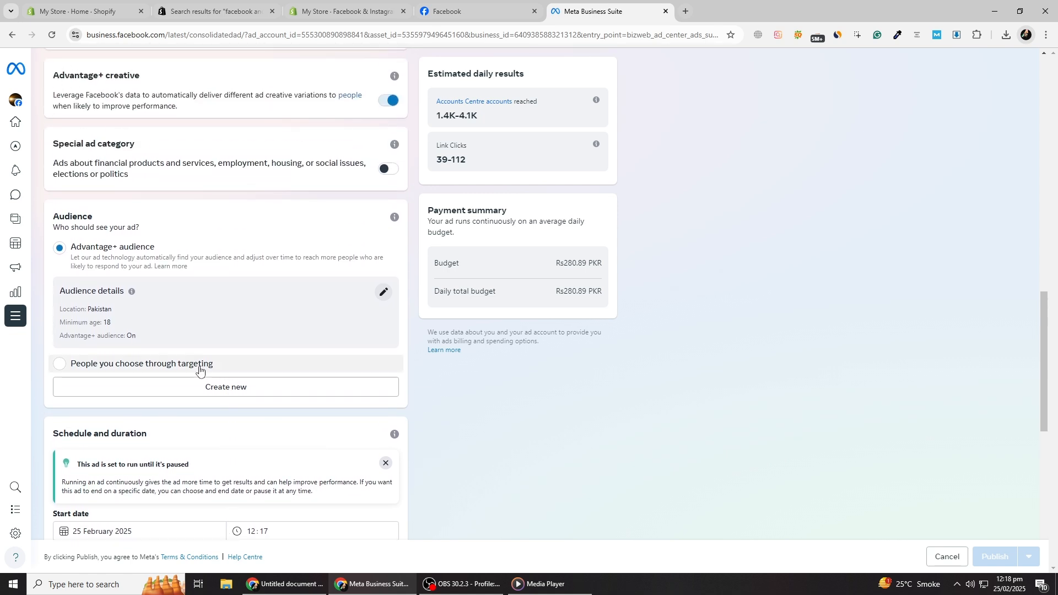
pyautogui.scroll(-1, 203, 366)
pyautogui.scroll(-8, 190, 368)
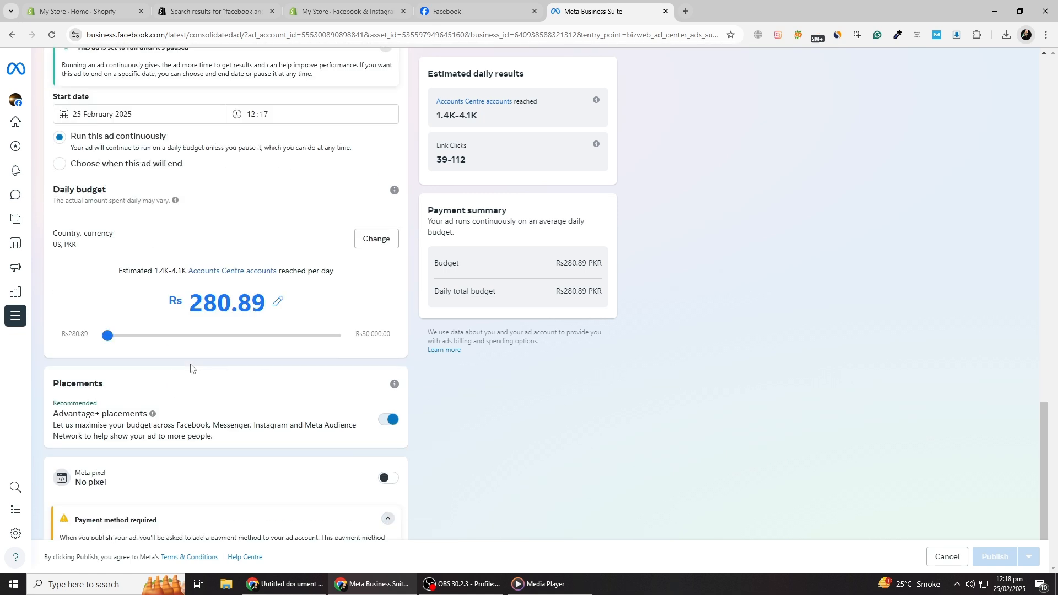
pyautogui.scroll(-1, 191, 368)
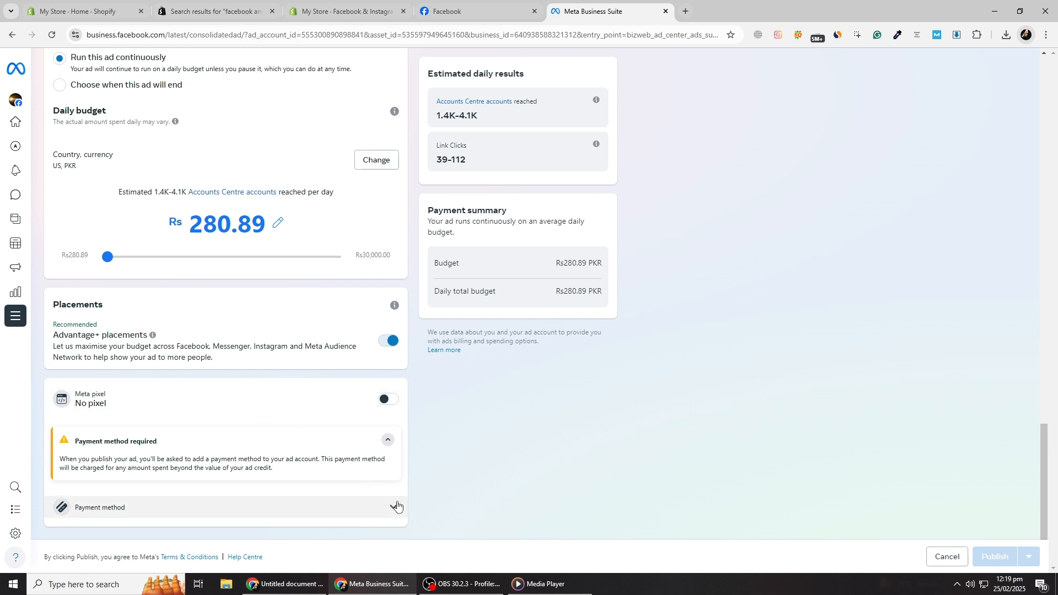
pyautogui.scroll(15, 465, 499)
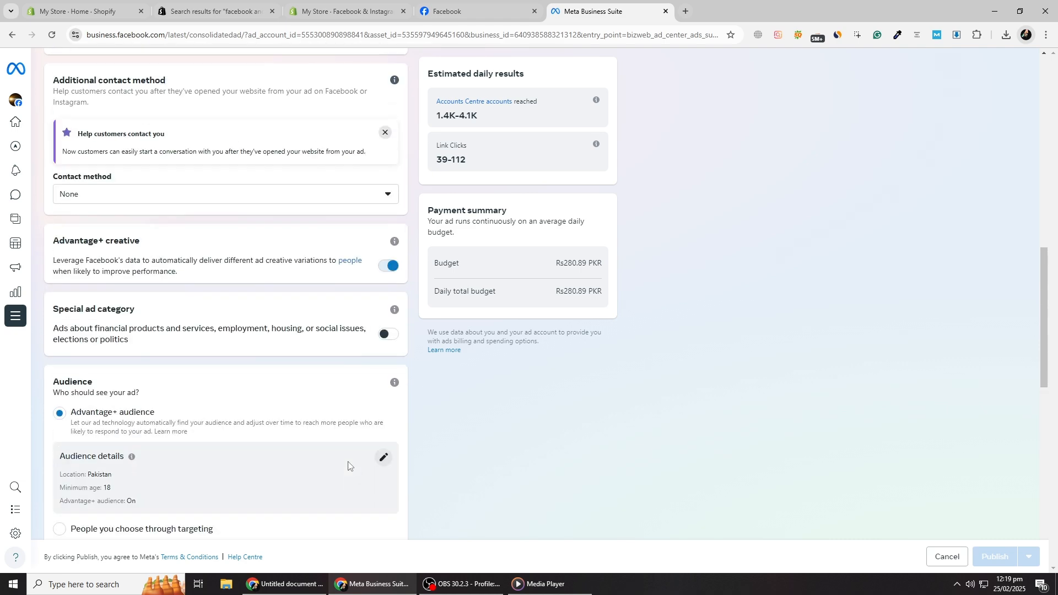
# Review the ad form again, from the description and media change option to the daily budget, placements and payment method.
pyautogui.scroll(10, 347, 466)
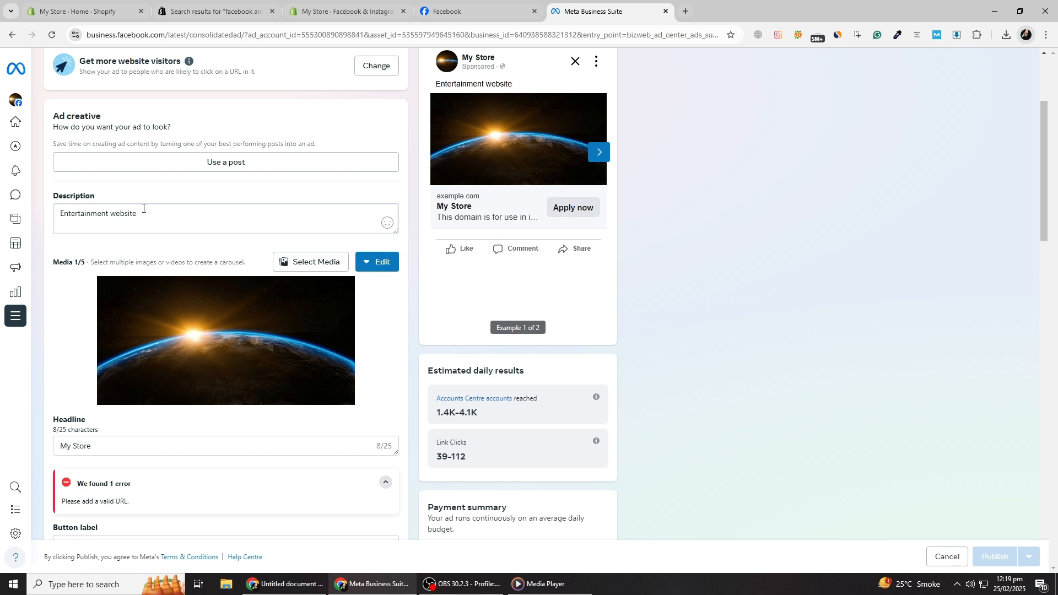
pyautogui.moveTo(150, 211); pyautogui.dragTo(49, 219)
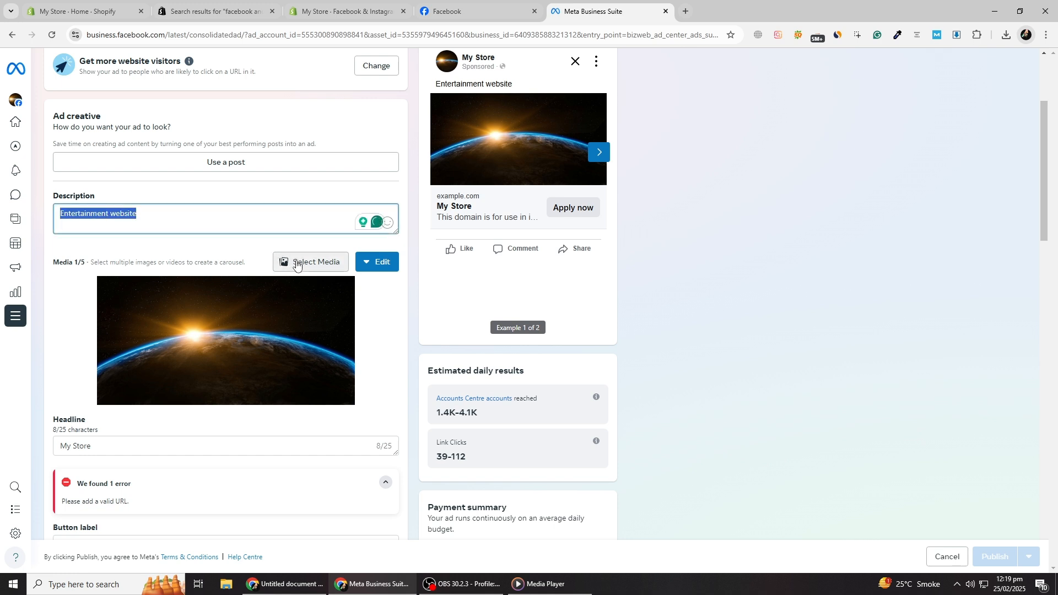
pyautogui.click(370, 264)
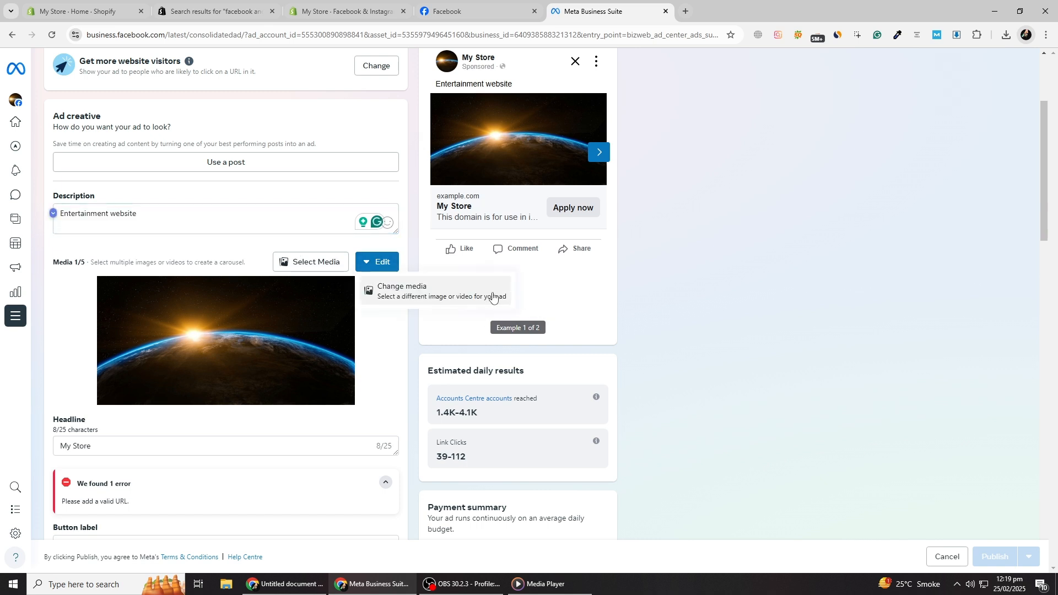
pyautogui.scroll(-20, 330, 335)
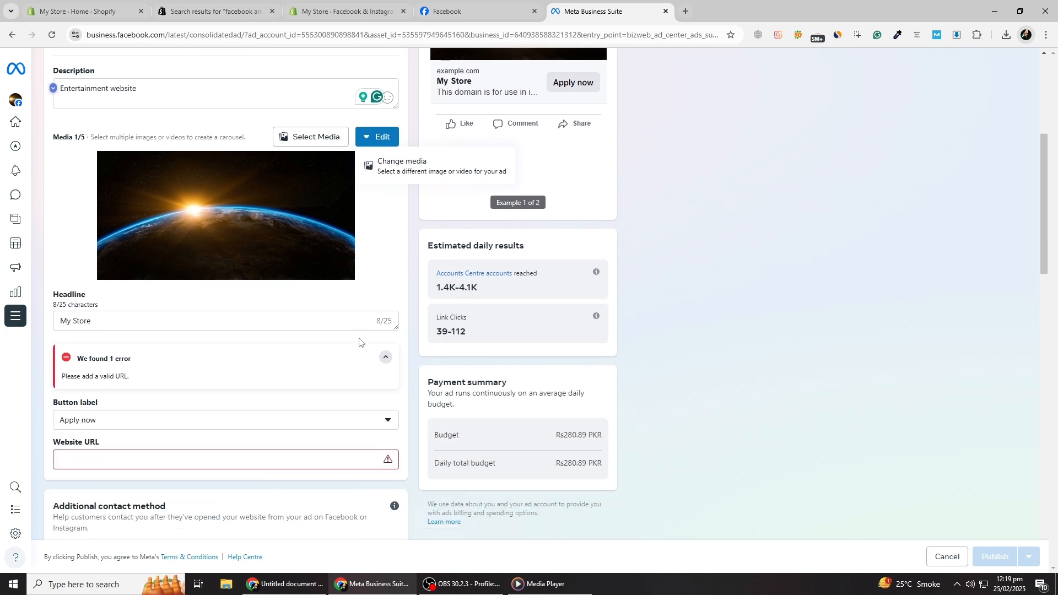
pyautogui.scroll(-1, 357, 338)
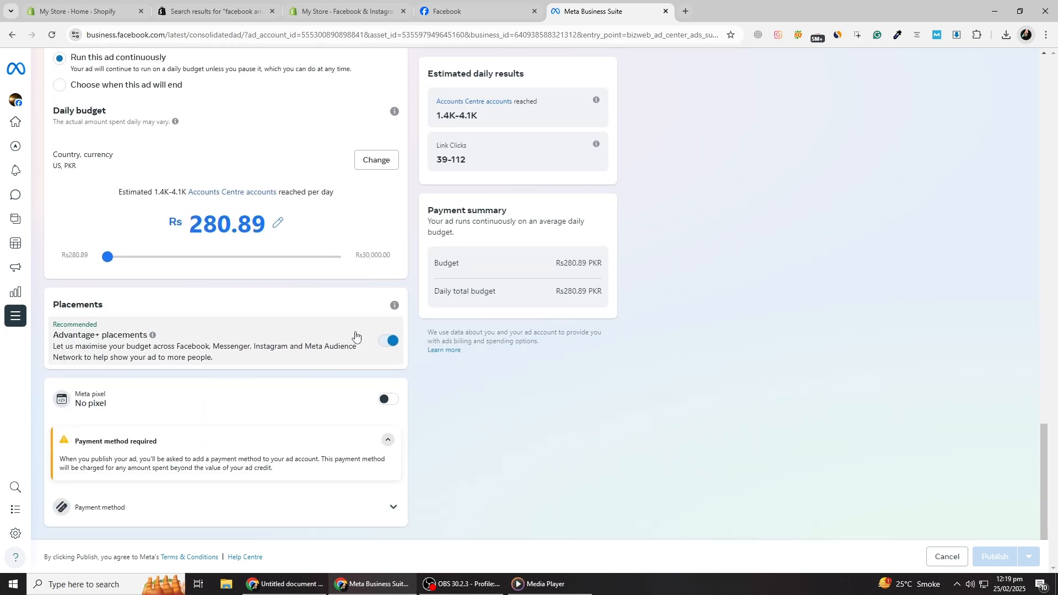
pyautogui.scroll(-1, 144, 520)
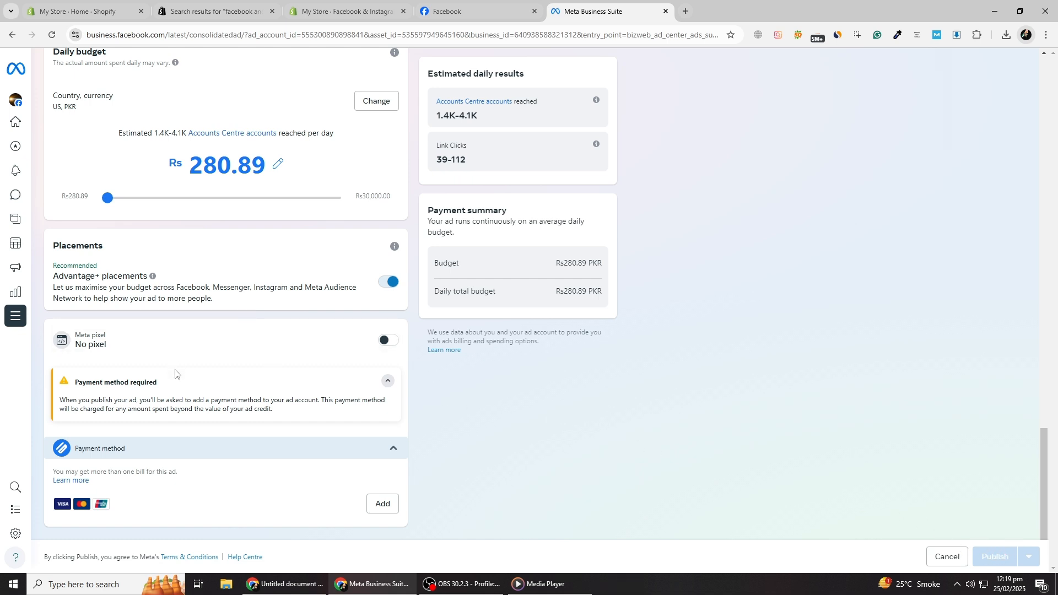
pyautogui.scroll(6, 175, 372)
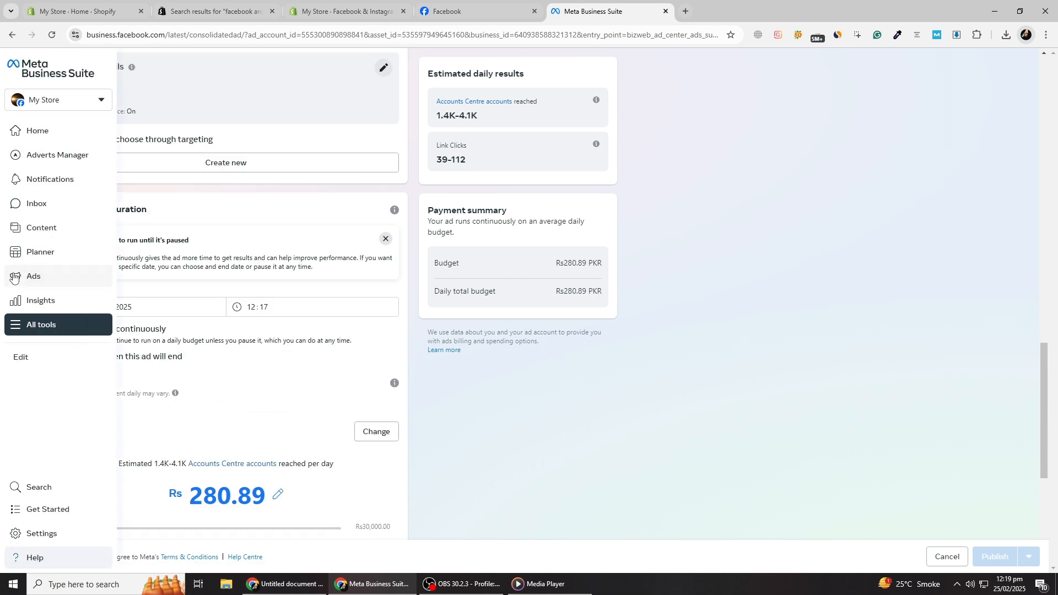
# Leave the ad form, discarding its changes, and show all ads in the Ads section.
pyautogui.click(14, 279)
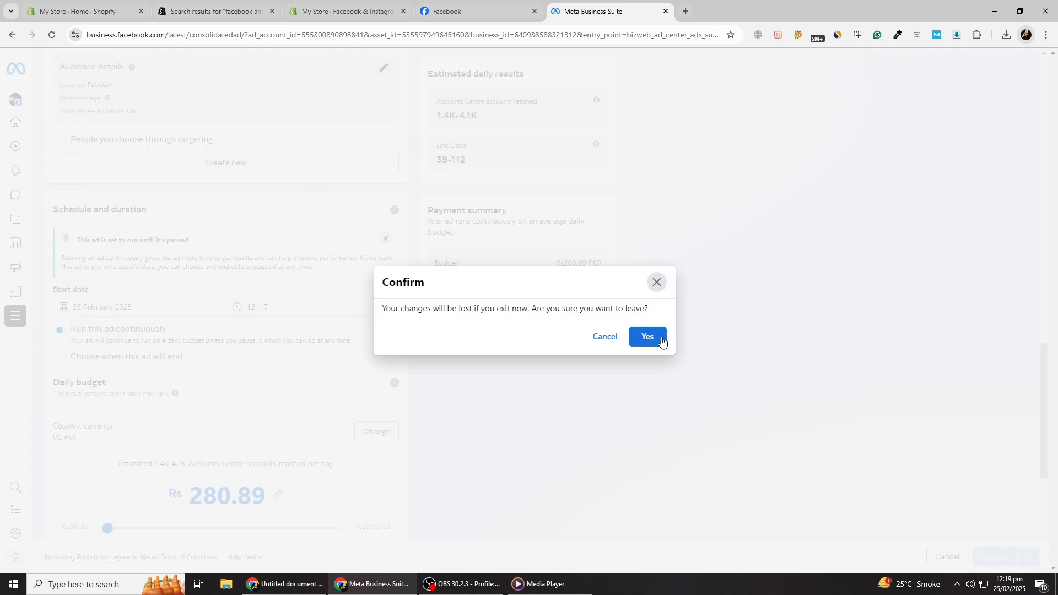
pyautogui.click(662, 340)
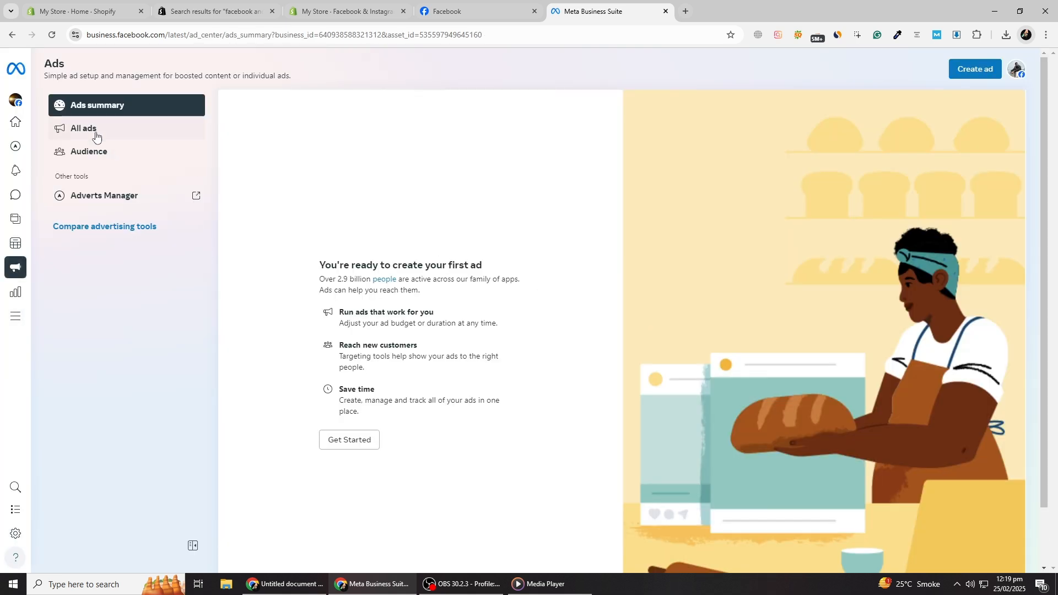
pyautogui.click(95, 136)
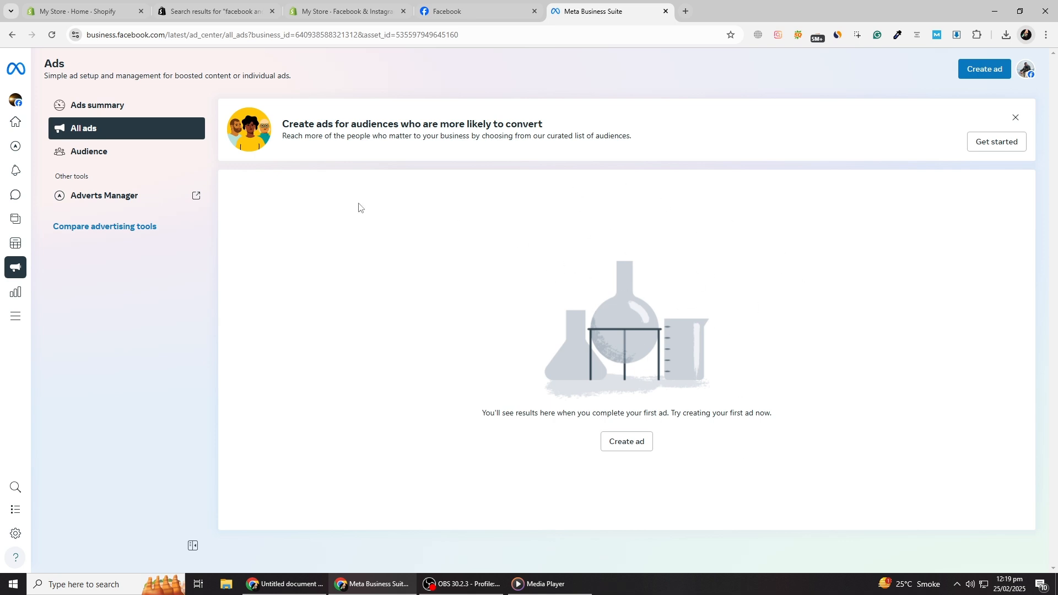
# Open Adverts Manager for My Store and look over its navigation and available tools.
pyautogui.click(91, 198)
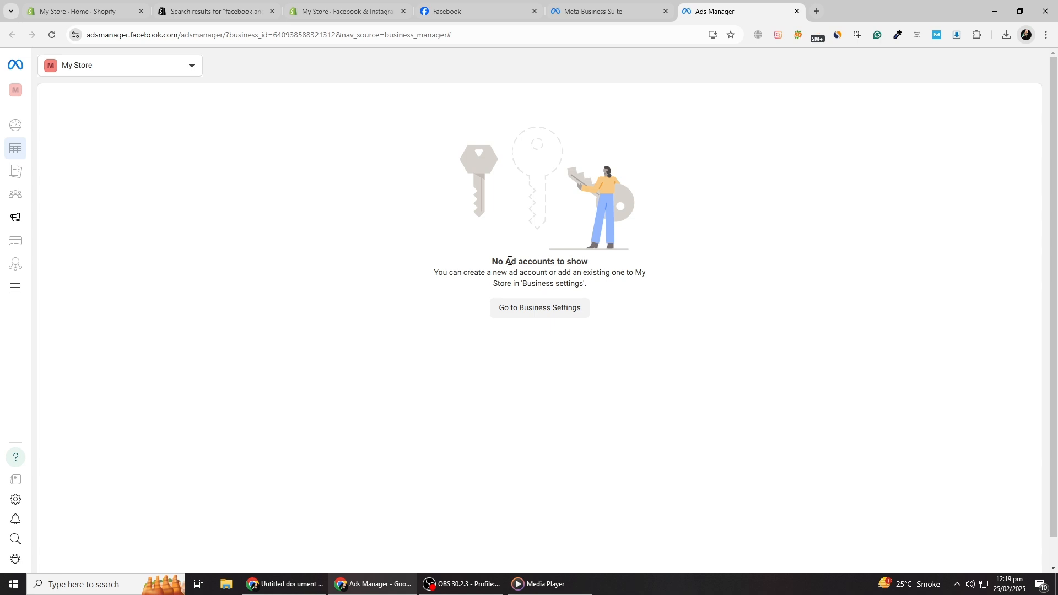
pyautogui.moveTo(19, 141)
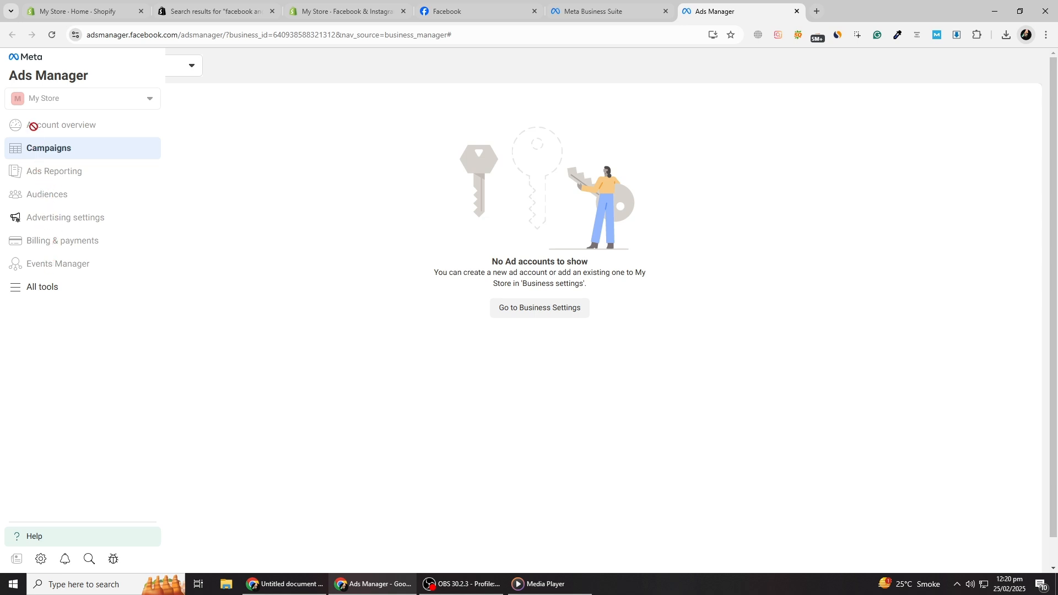
pyautogui.click(47, 296)
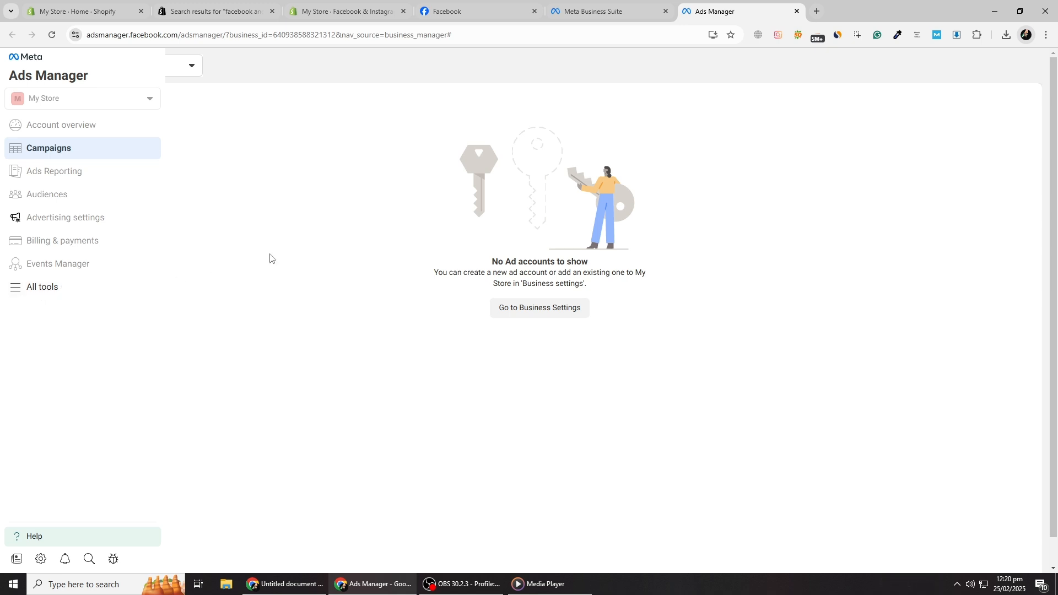
# Return to the My Store home page in the Shopify admin and close the recommended apps window.
pyautogui.click(215, 10)
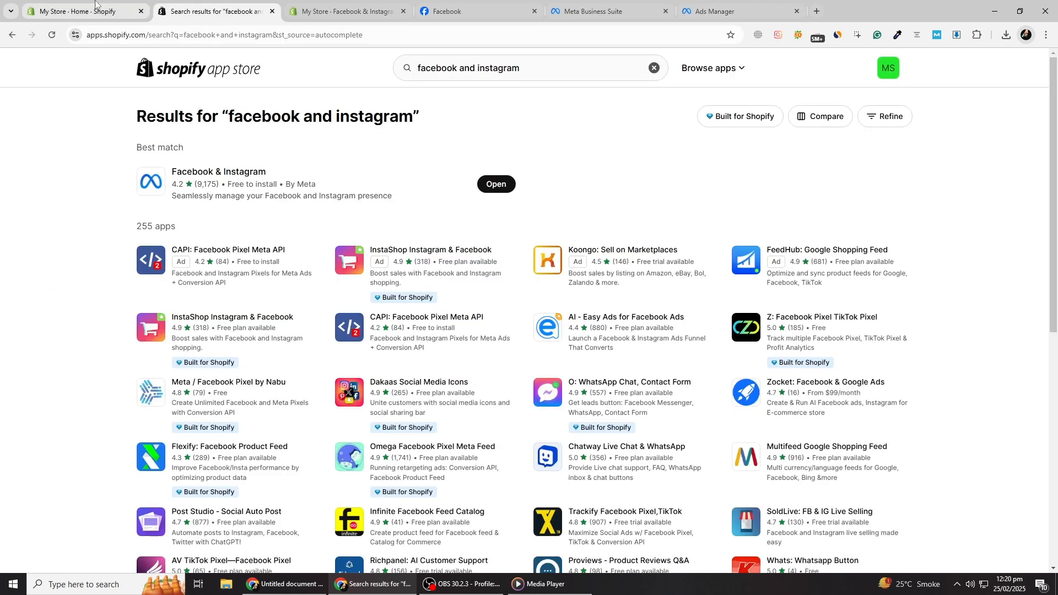
pyautogui.click(75, 4)
pyautogui.click(784, 123)
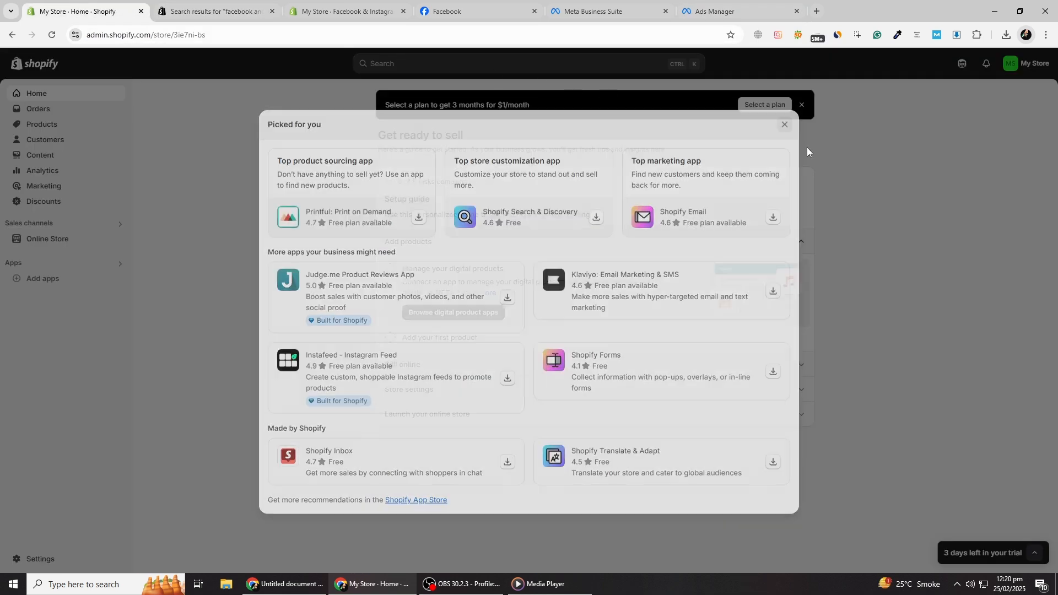